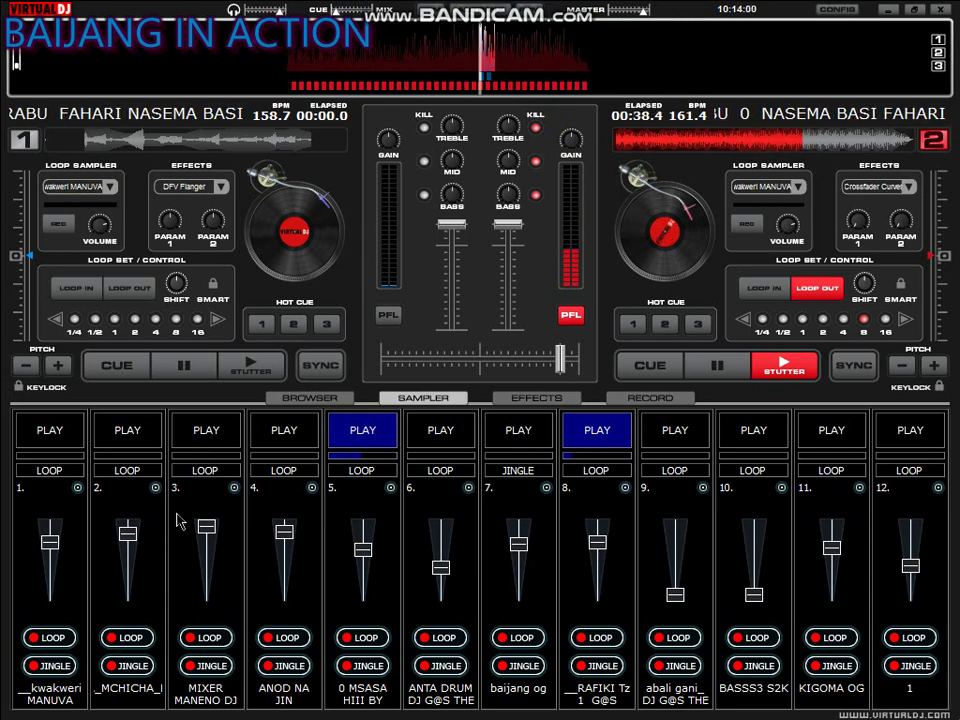
Step: Start sample 2 at a reduced volume and trigger the "baijang og" jingle in slot 7
click(126, 584)
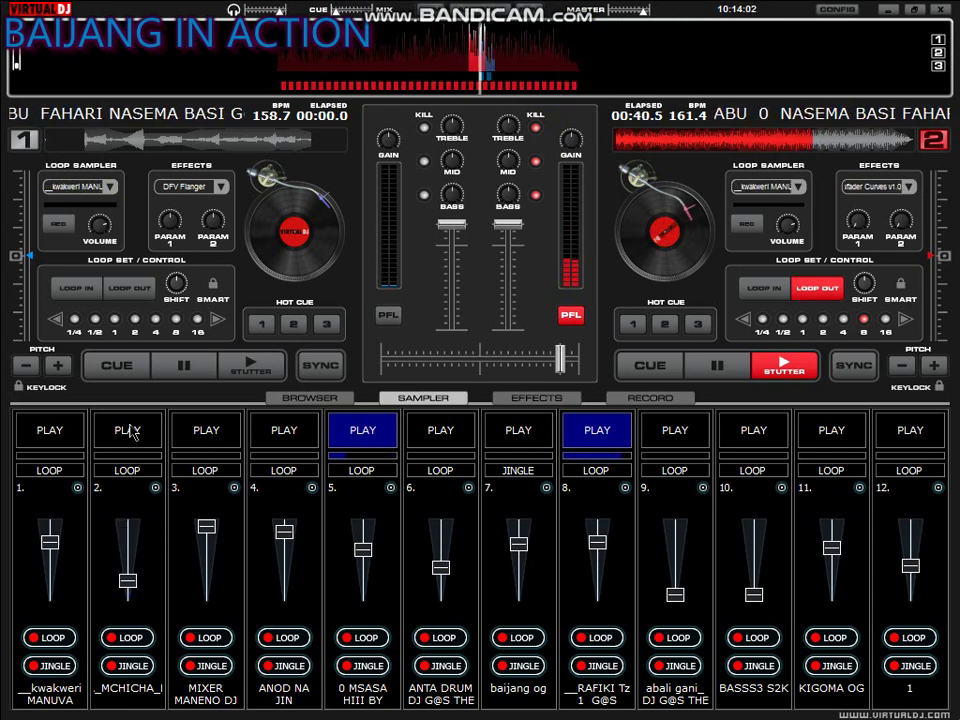
click(131, 430)
drag(128, 580, 128, 570)
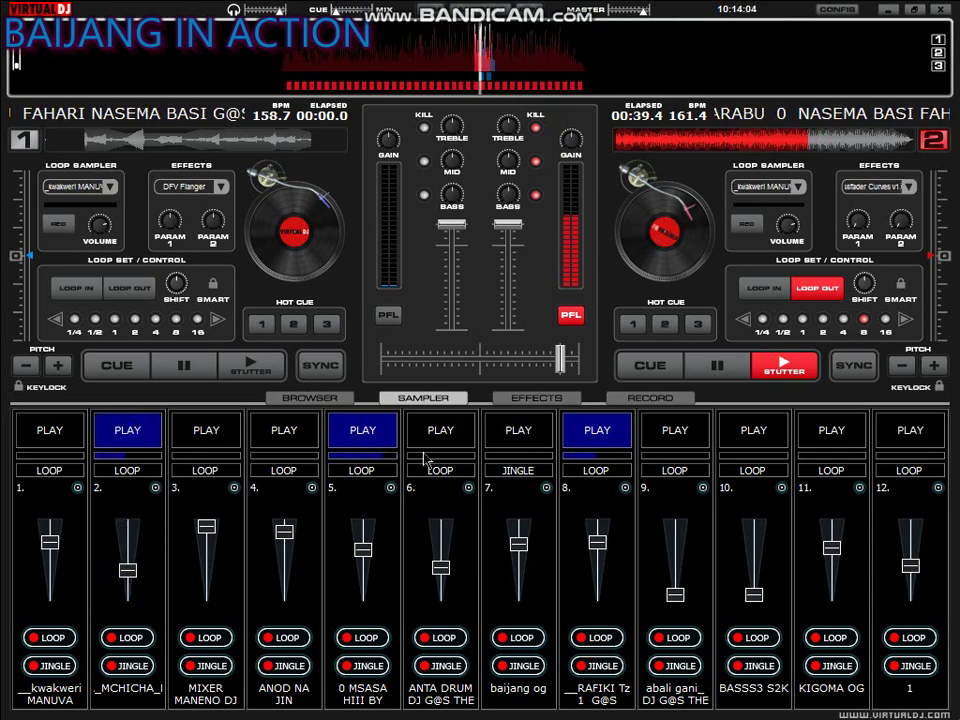
click(540, 449)
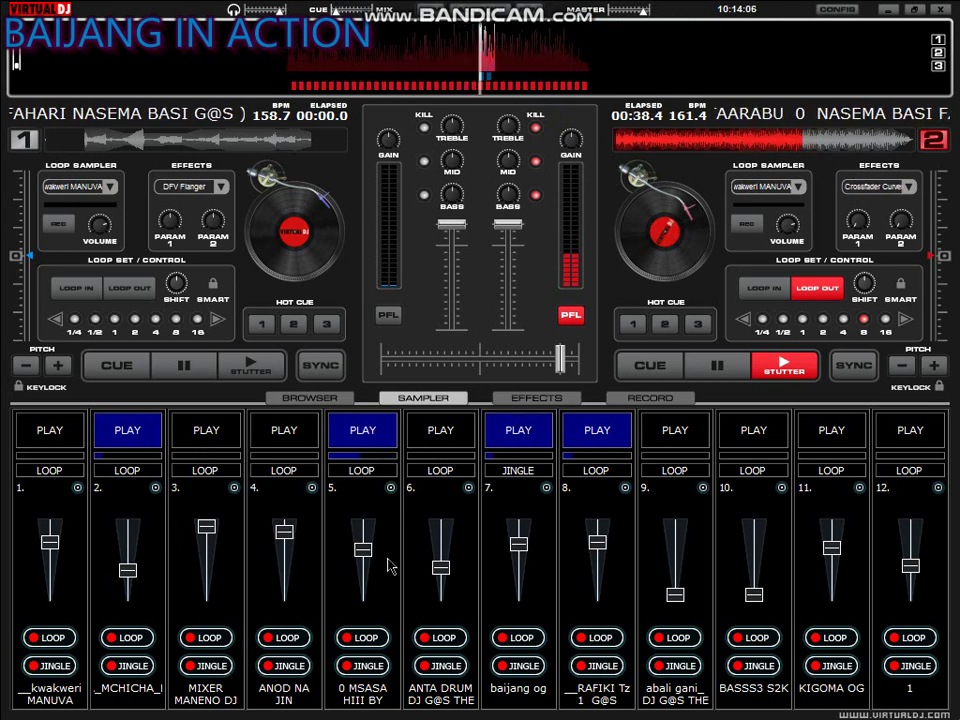
Step: Start the kwakweri MANUVA sample in slot 1 with its volume lowered to just below the middle
drag(50, 541, 50, 576)
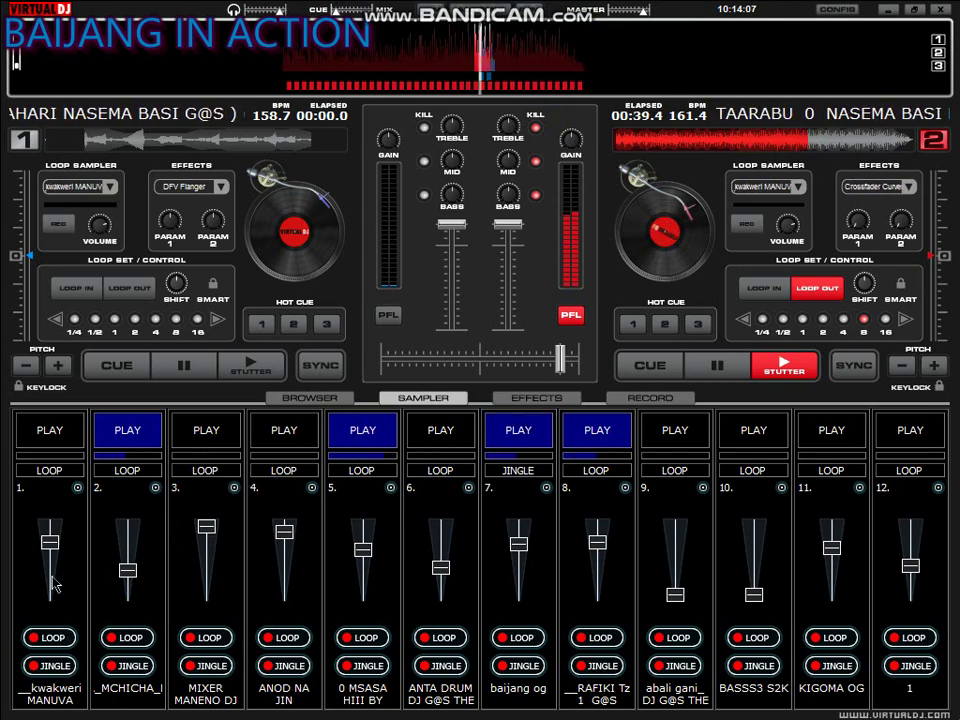
click(42, 441)
drag(50, 576, 50, 566)
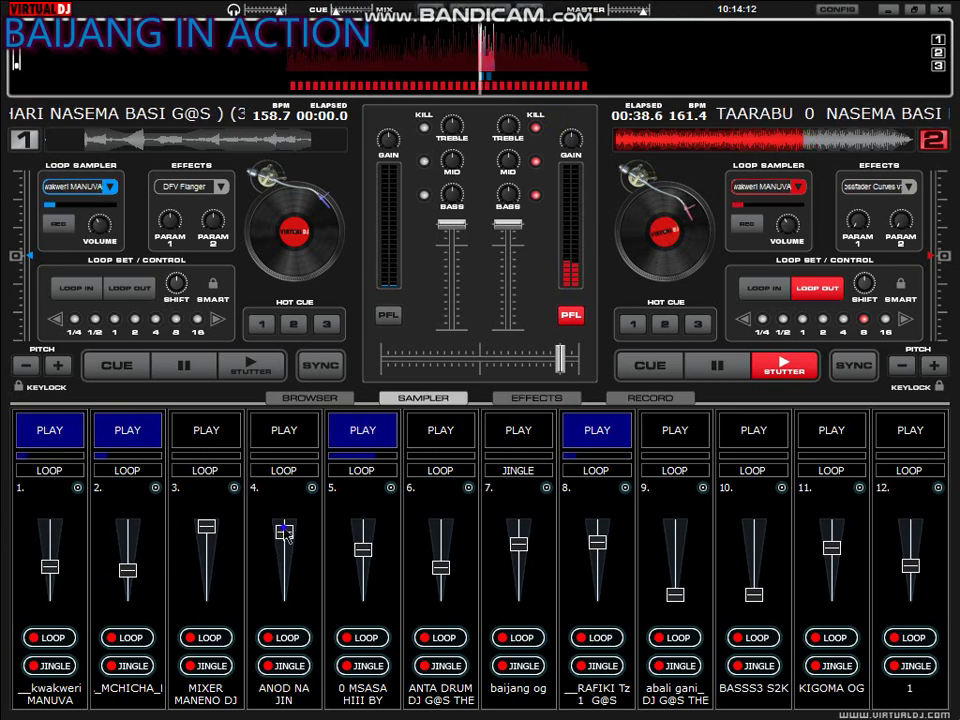
Step: Start the ANOD NA JIN sample in slot 4 and raise the volumes of samples 10 and 9
click(286, 440)
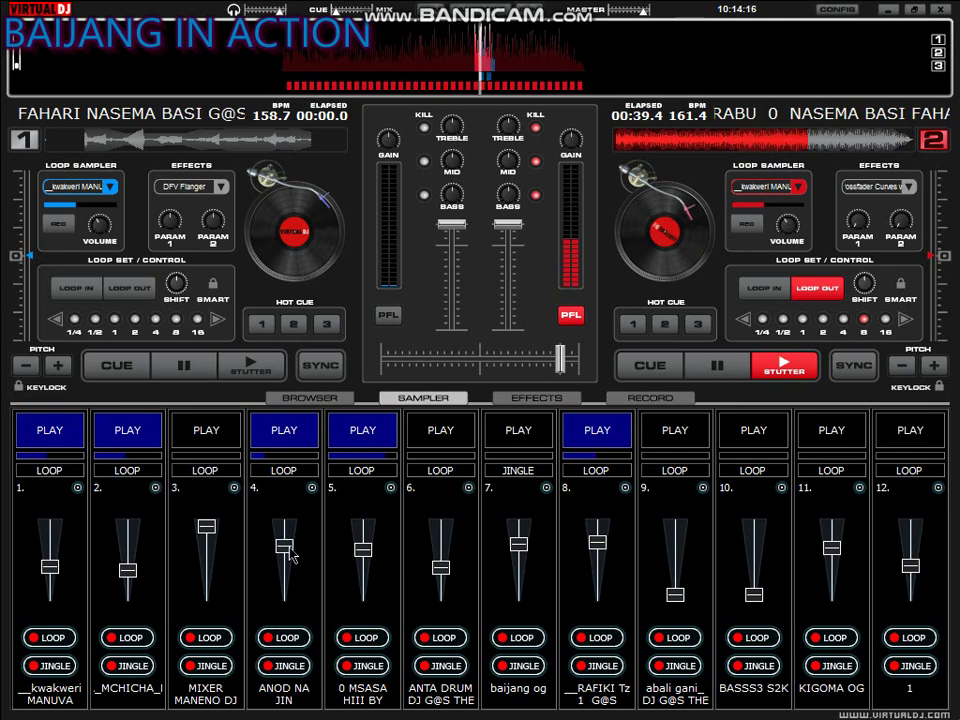
click(760, 570)
click(675, 584)
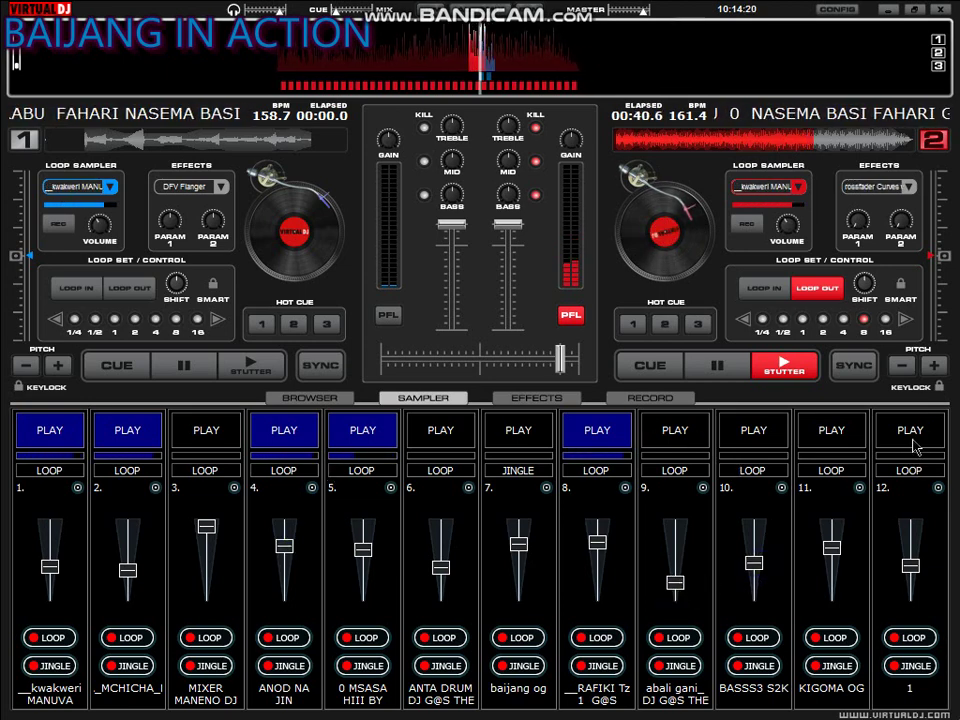
Step: Bring sample 12 into the mix and take out sample 4 and, after lowering its volume, sample 8
click(911, 442)
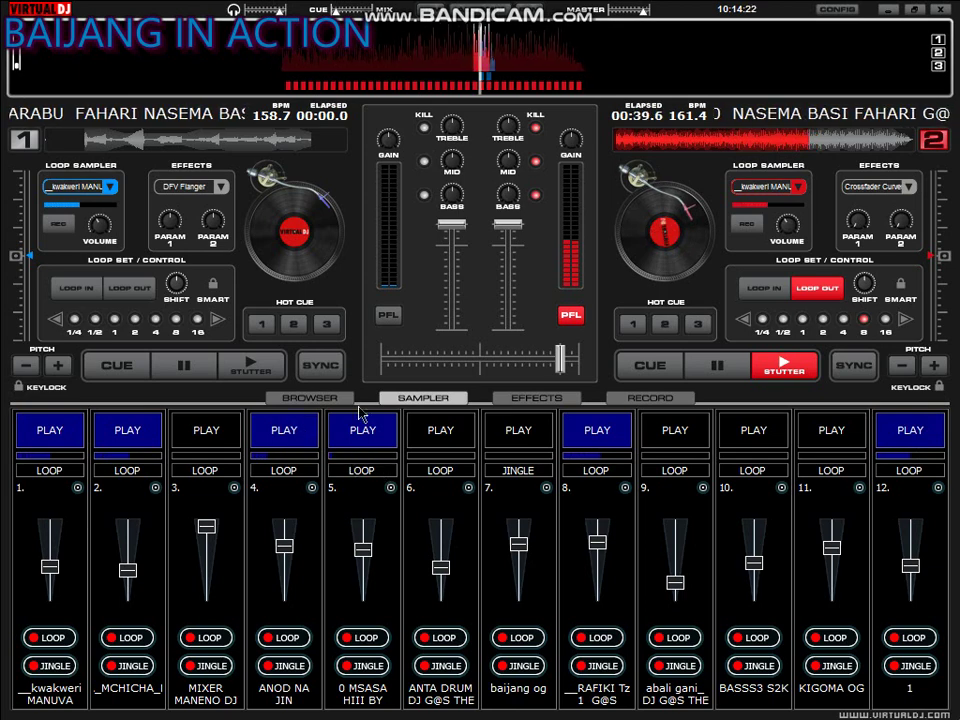
click(300, 428)
click(600, 554)
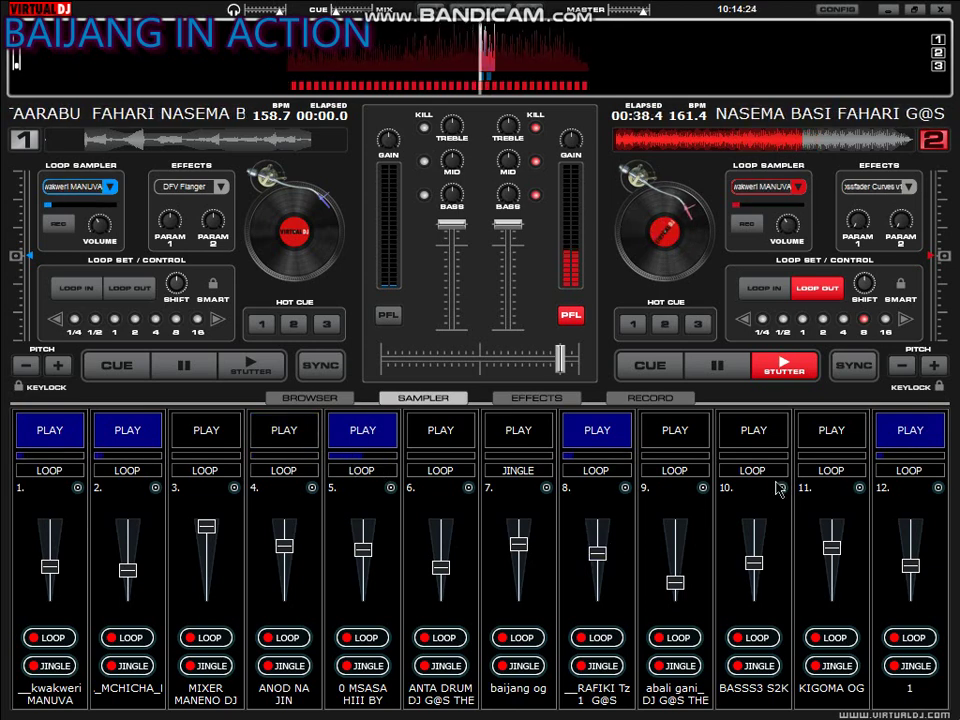
click(620, 438)
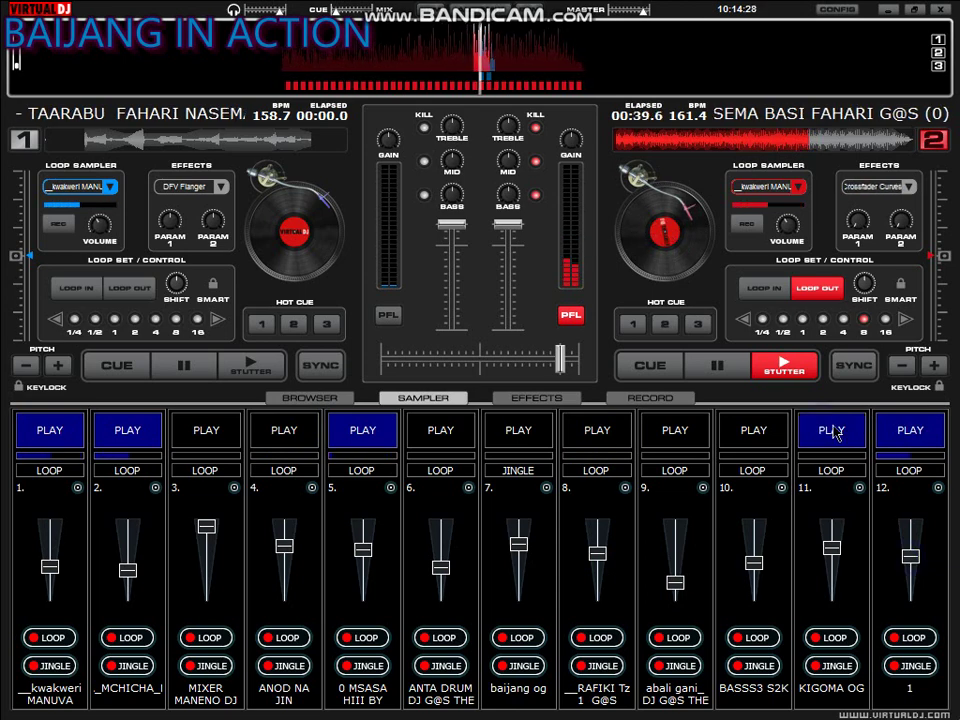
Step: Start the KIGOMA OG sample in slot 11 and replace it with BASSS3 S2K in slot 10
click(827, 431)
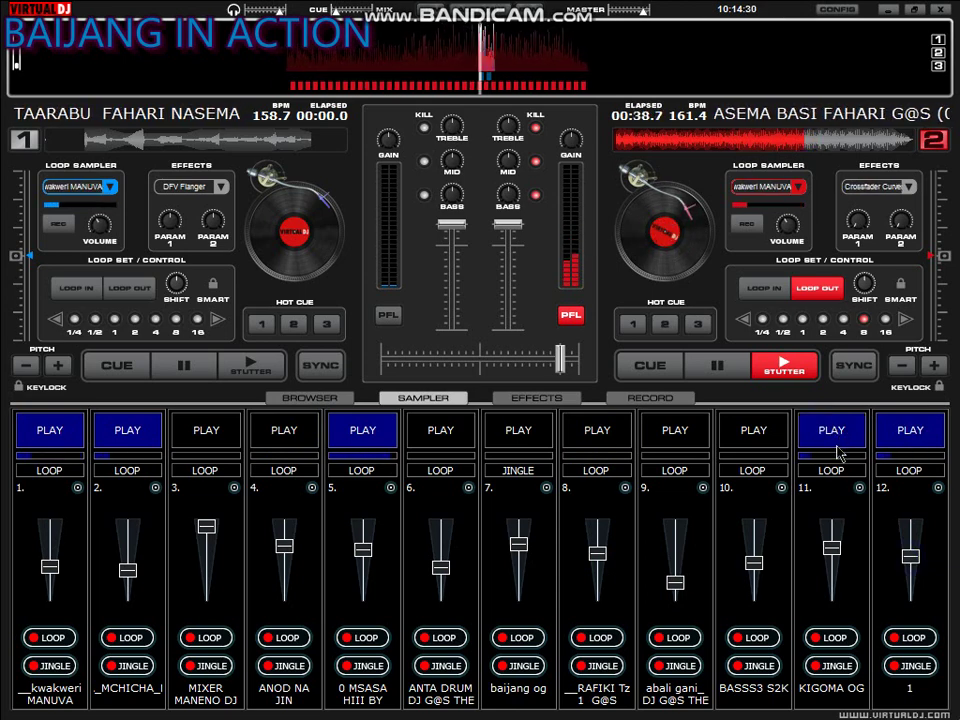
click(758, 437)
click(801, 438)
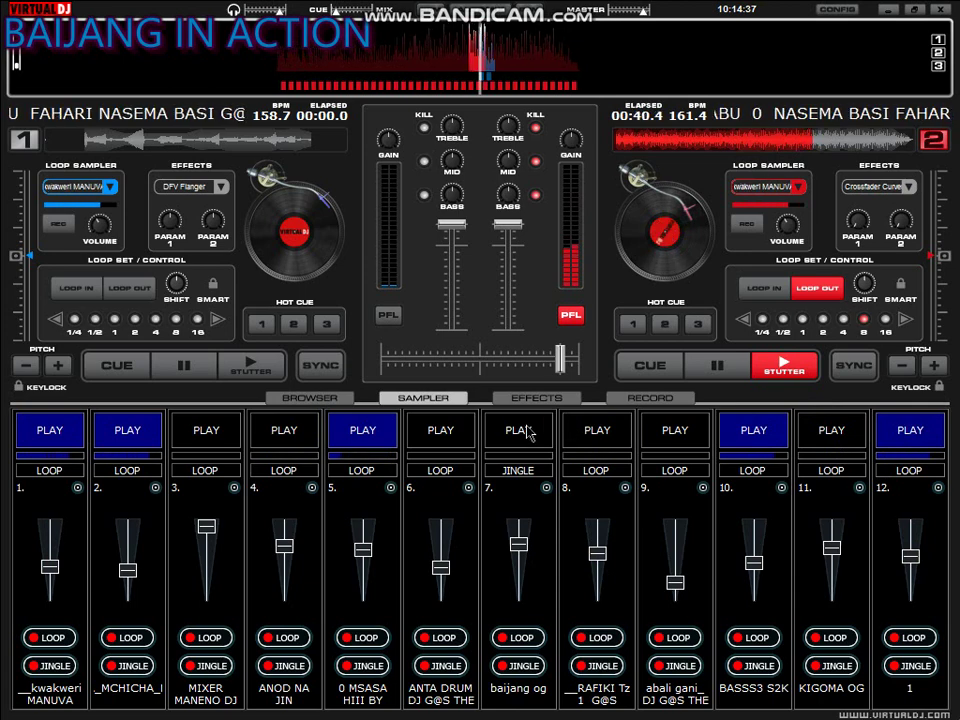
Step: Start the ANTA DRUM sample in slot 6 and rebalance the mix with sample 6 louder and samples 5 and 12 quieter
click(459, 438)
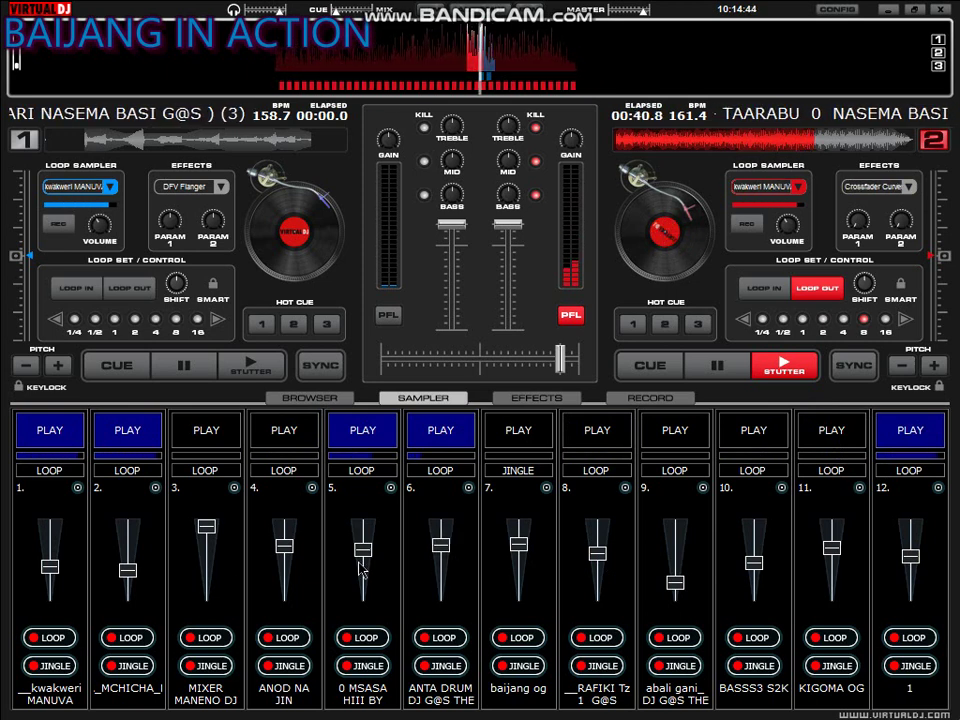
drag(369, 553, 369, 561)
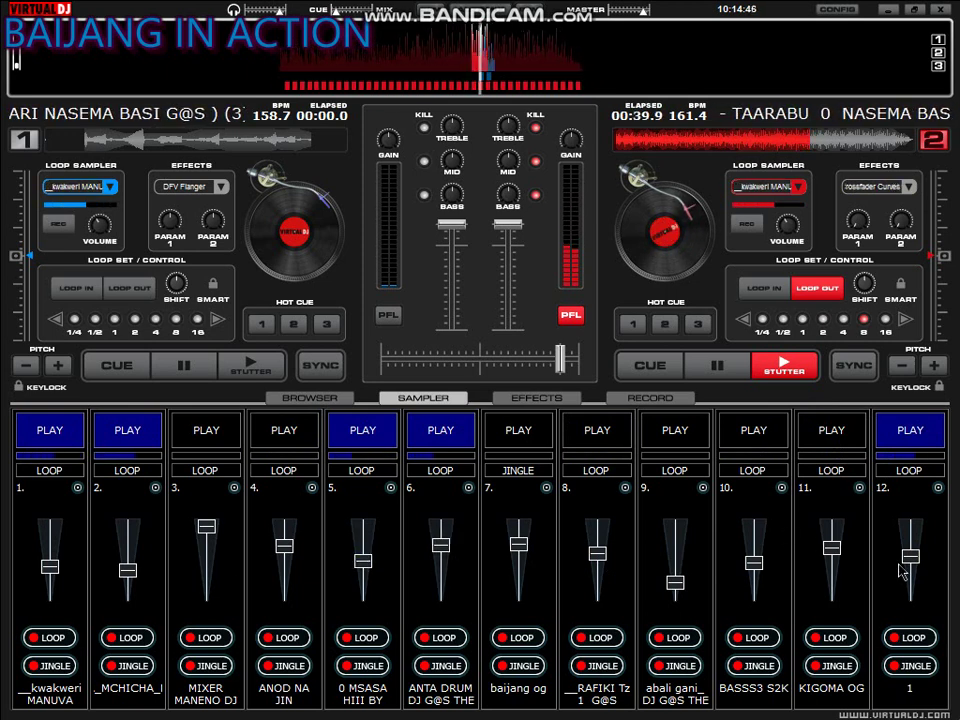
drag(906, 566, 906, 570)
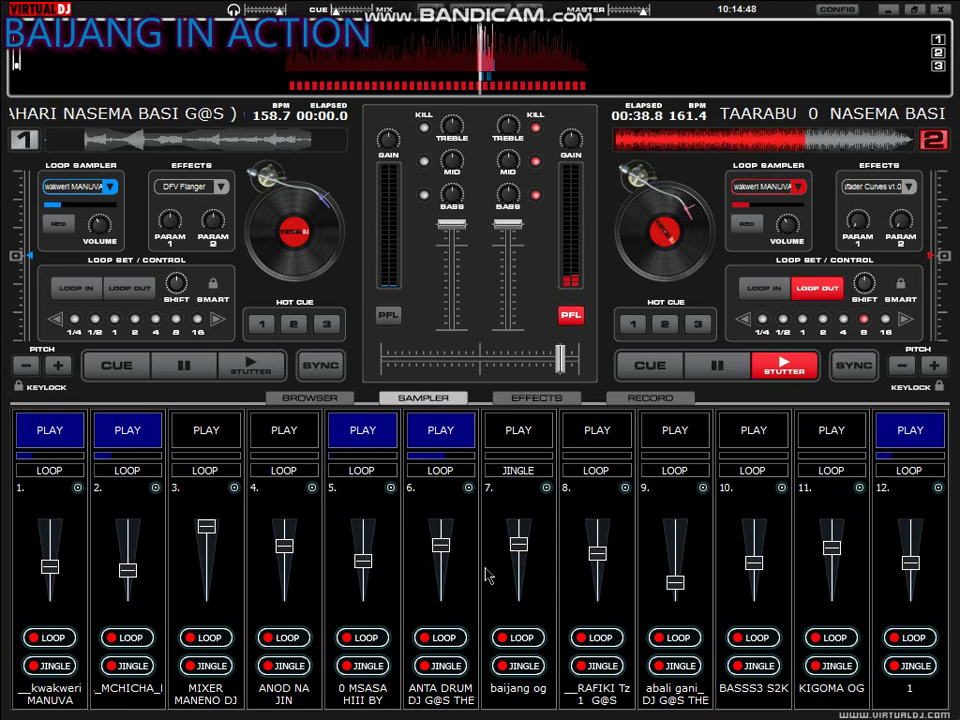
drag(448, 545, 448, 535)
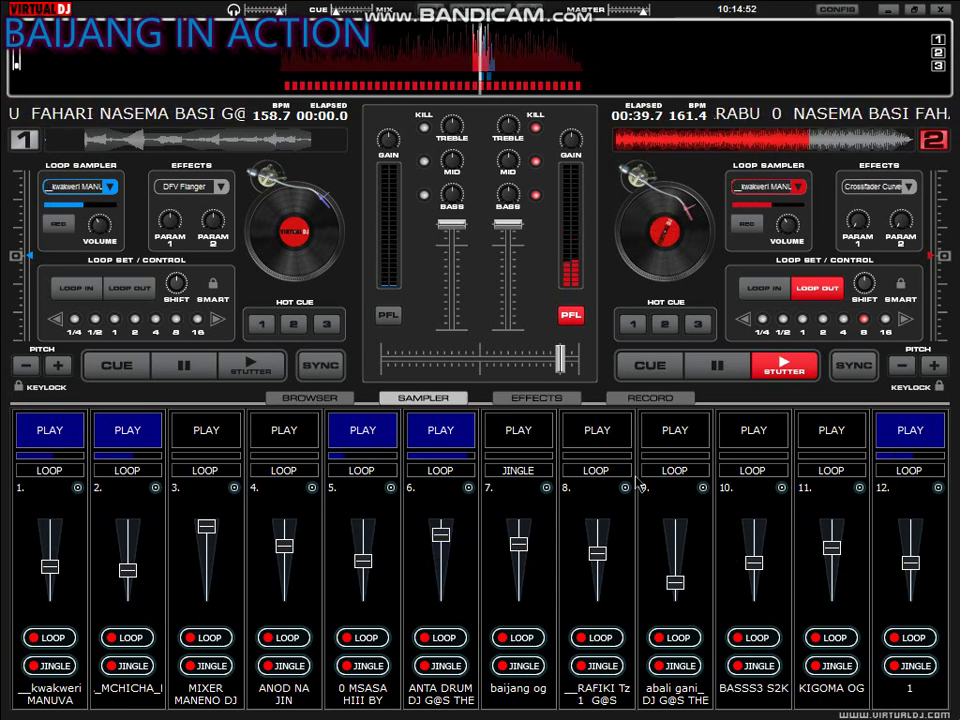
Step: Swap sample 12 for sample 8 in the mix and trigger the jingle in slot 7
click(605, 431)
click(908, 431)
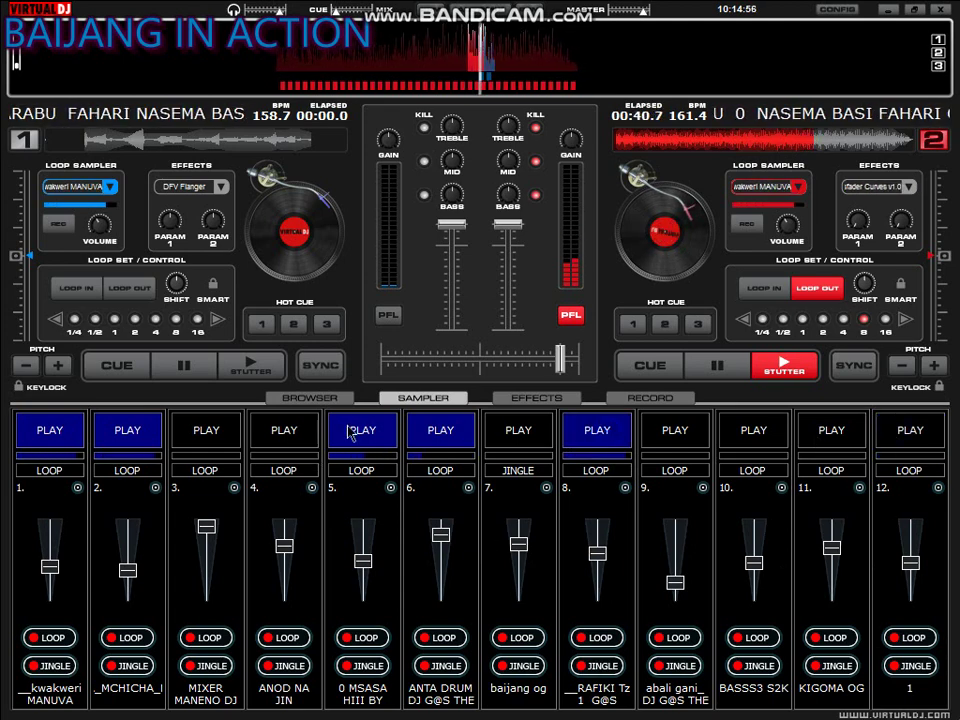
click(518, 430)
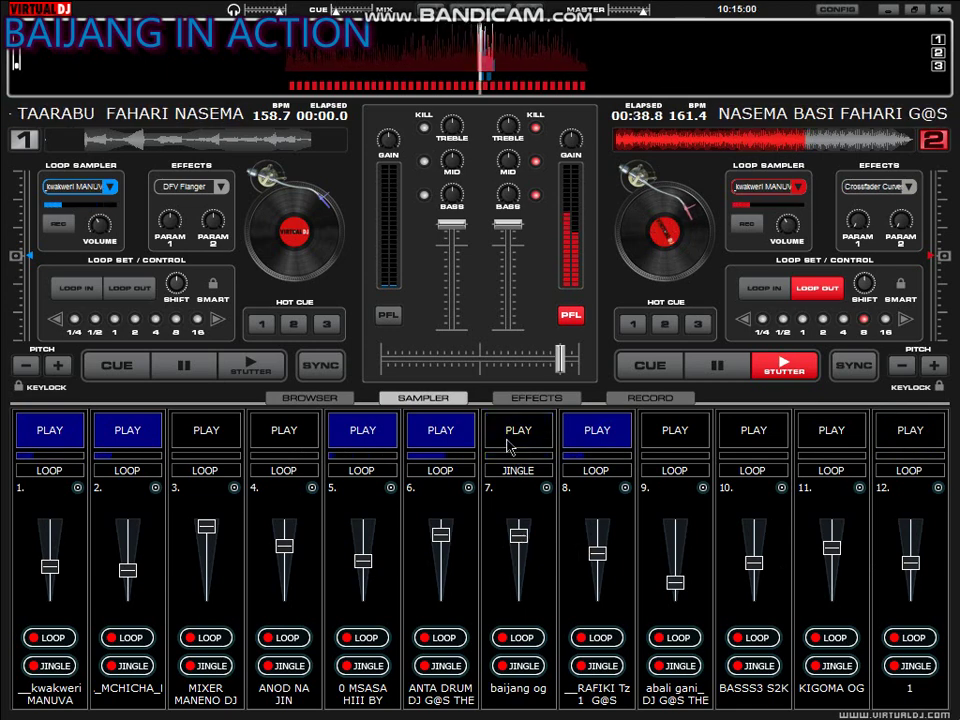
Step: Start samples 4 and 9 and raise the volume of sample 9
click(280, 432)
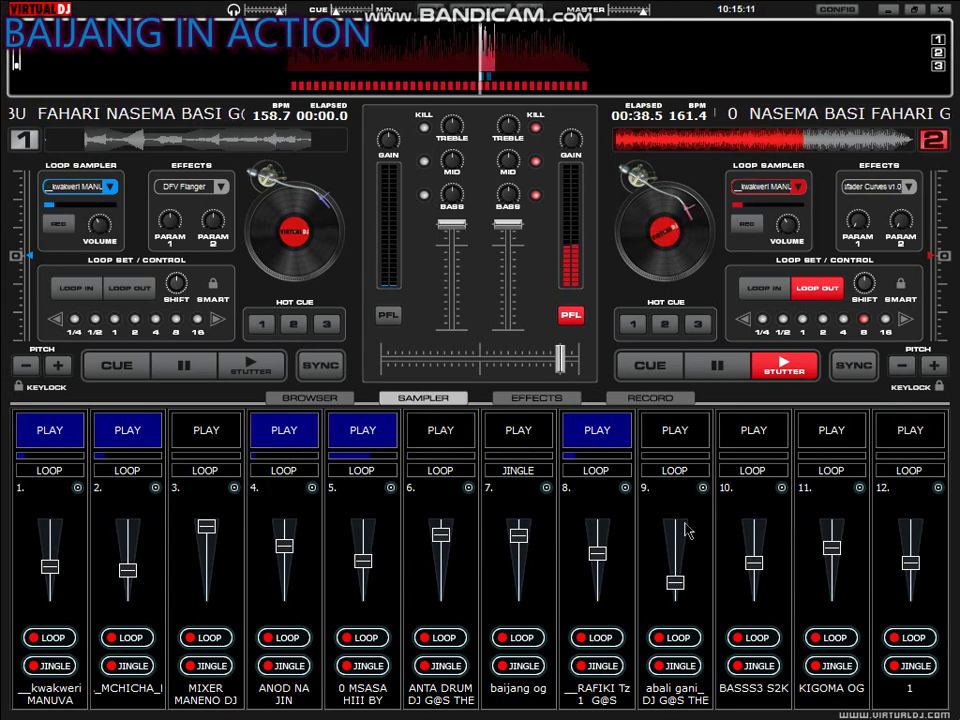
click(686, 436)
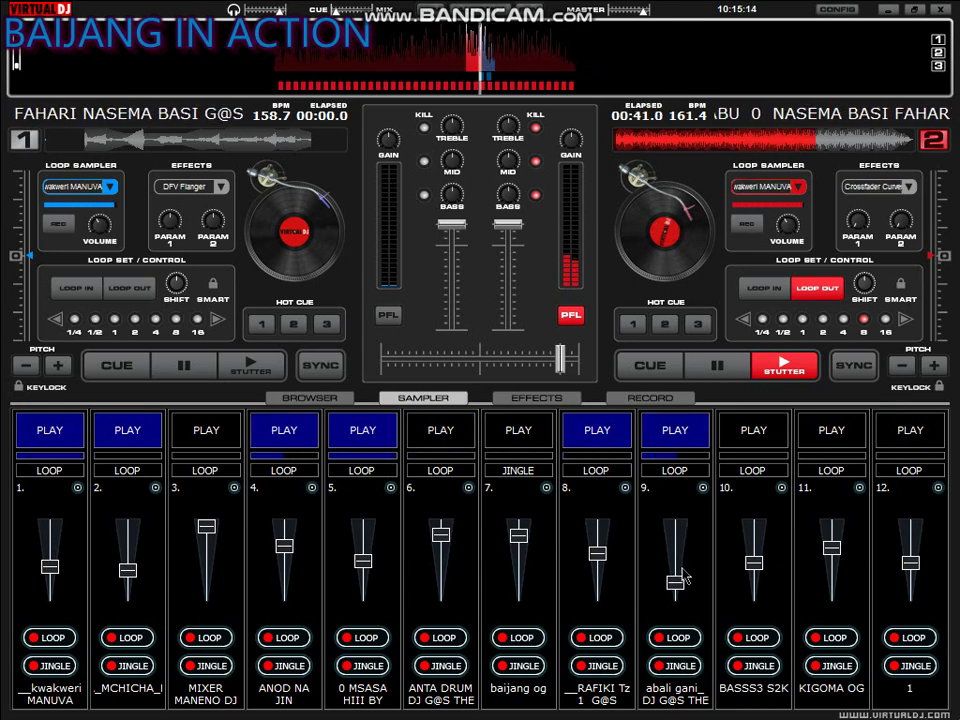
drag(676, 581, 673, 566)
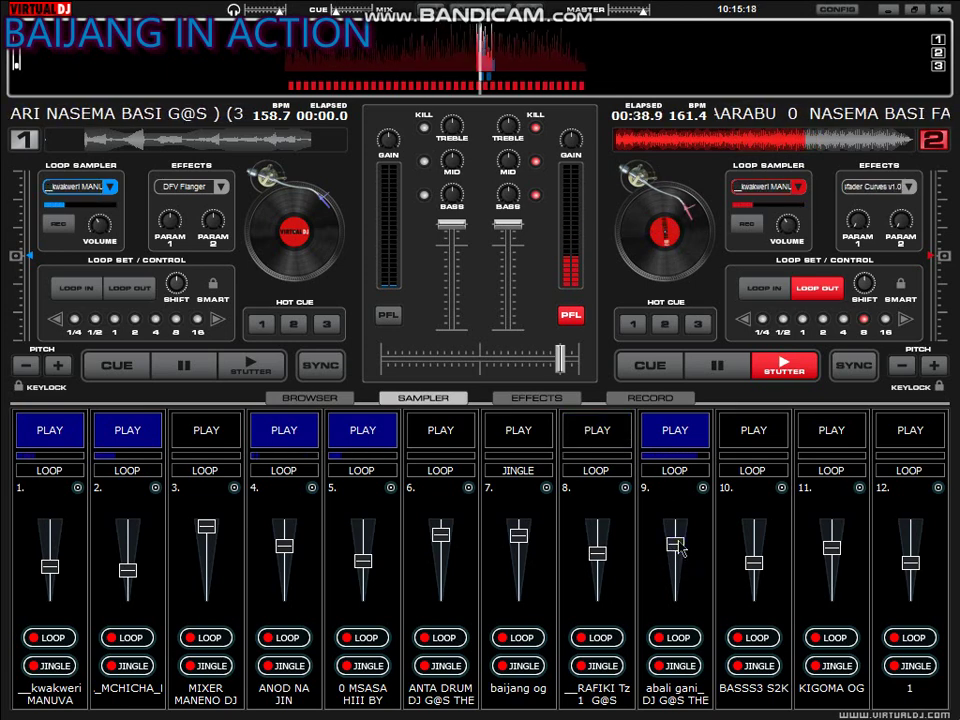
Step: Start the MIXER MANENO sample in slot 3 and stop samples 4, 9 and 5
click(285, 445)
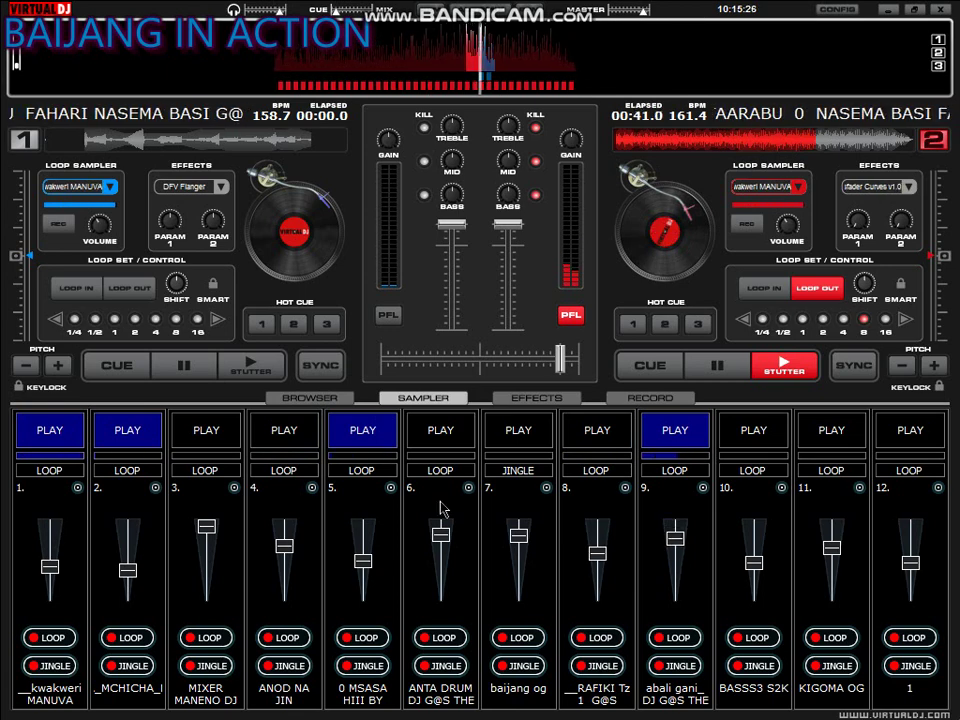
click(219, 432)
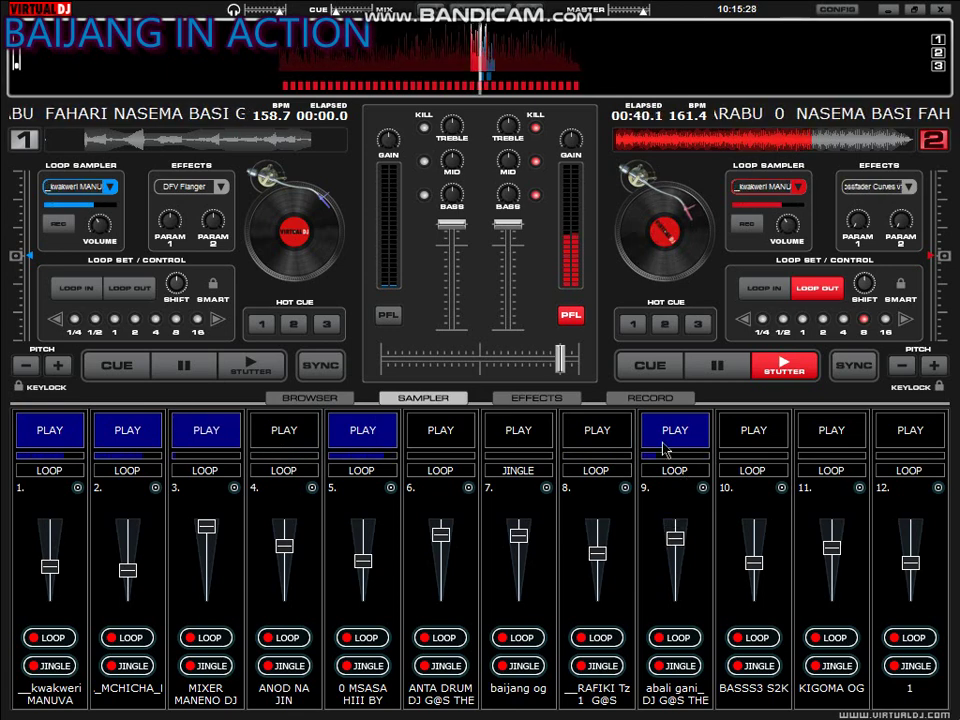
click(660, 442)
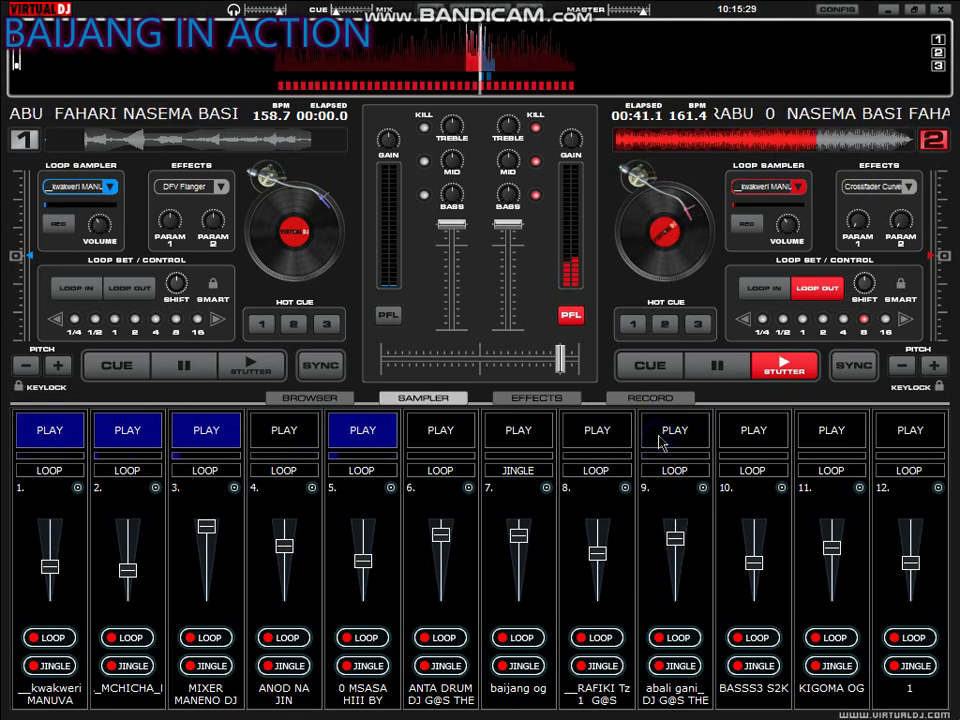
click(371, 442)
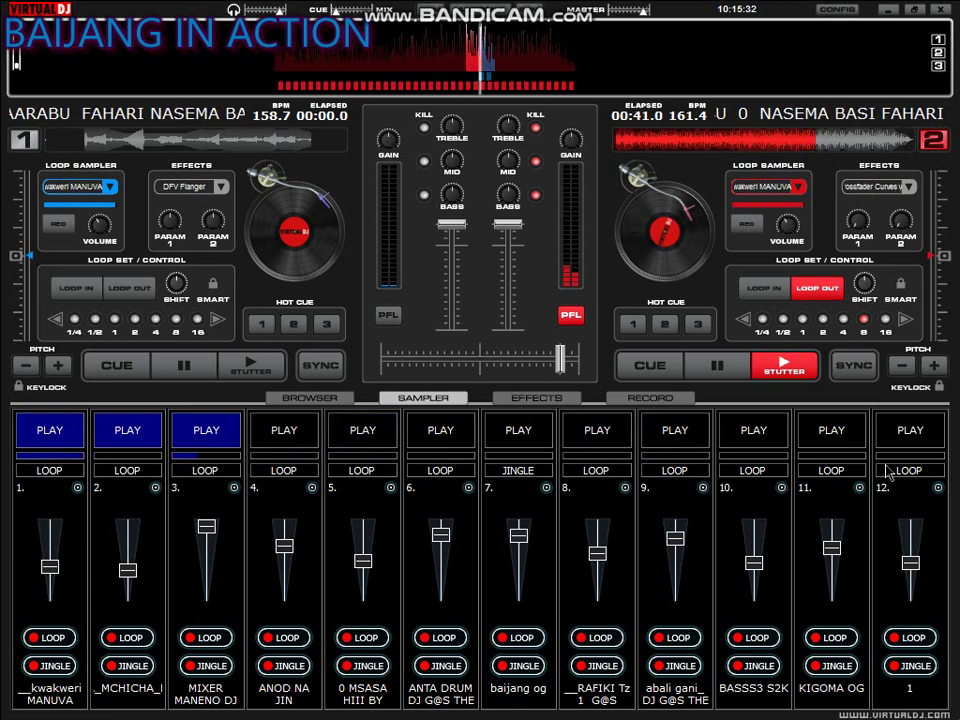
Step: Play sample 12 for a while, bring in samples 6 and 8, and stop sample 12
click(910, 438)
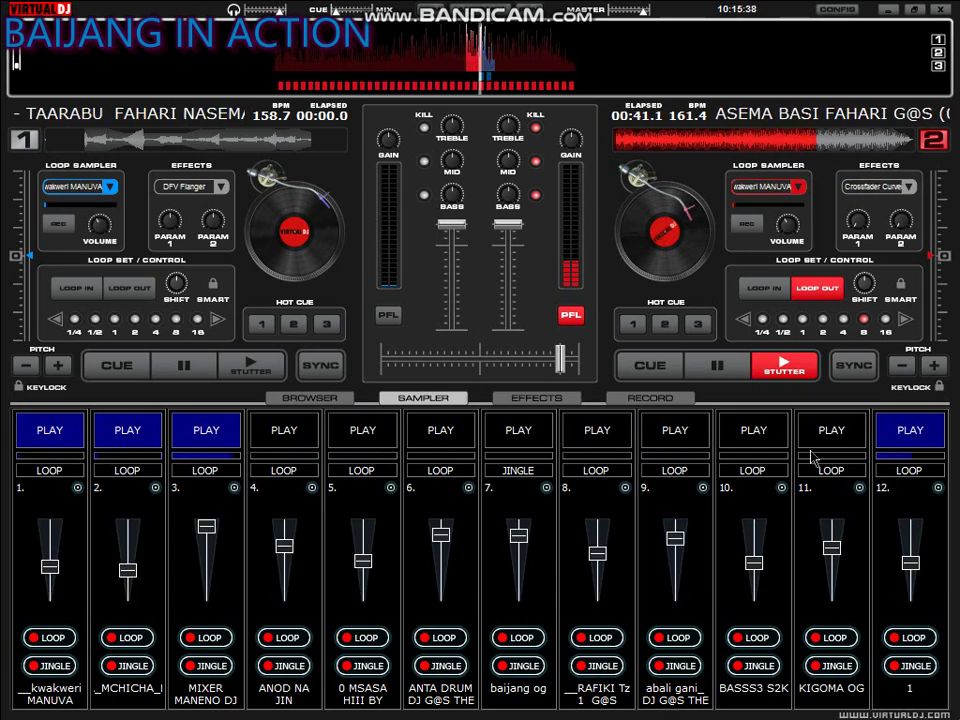
click(467, 435)
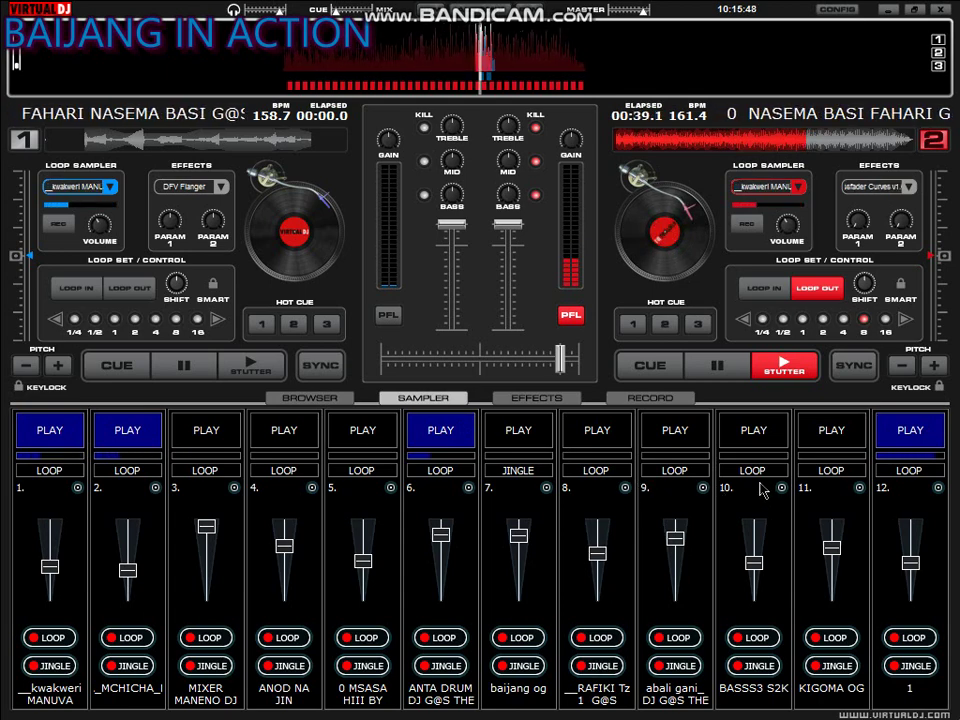
click(591, 435)
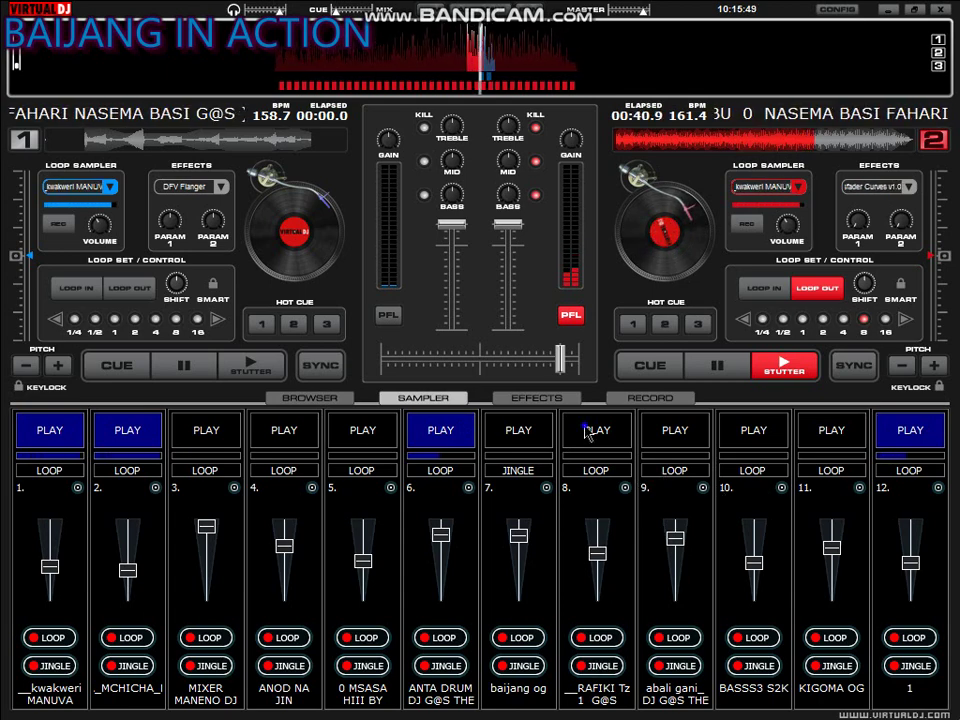
click(909, 434)
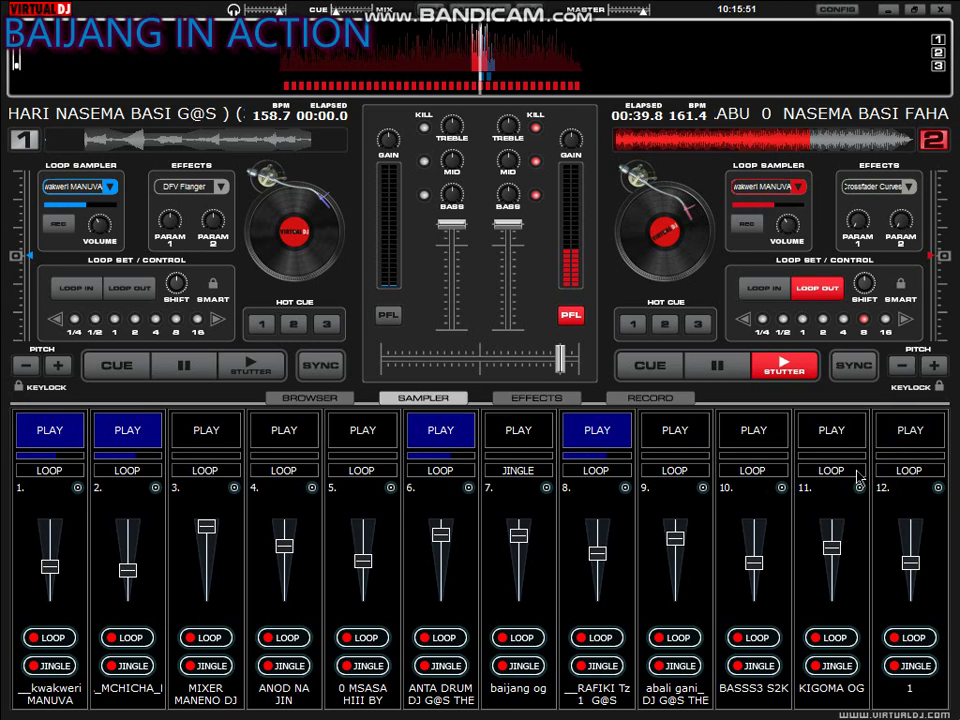
Step: Play a short burst of the BASSS3 S2K sample in slot 10 and stop sample 6
click(751, 432)
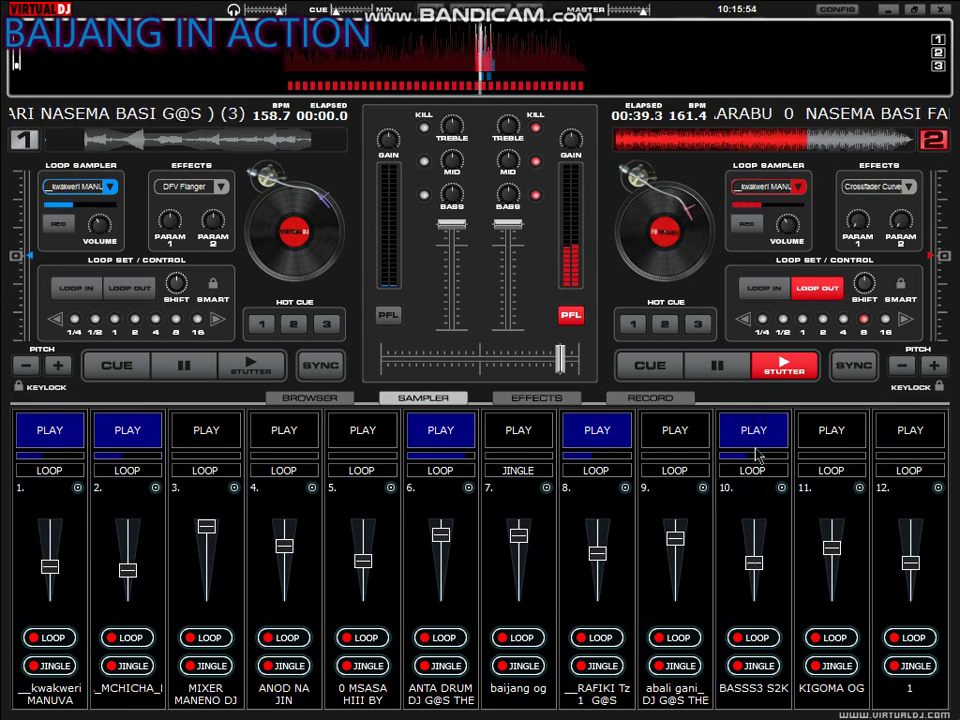
click(757, 441)
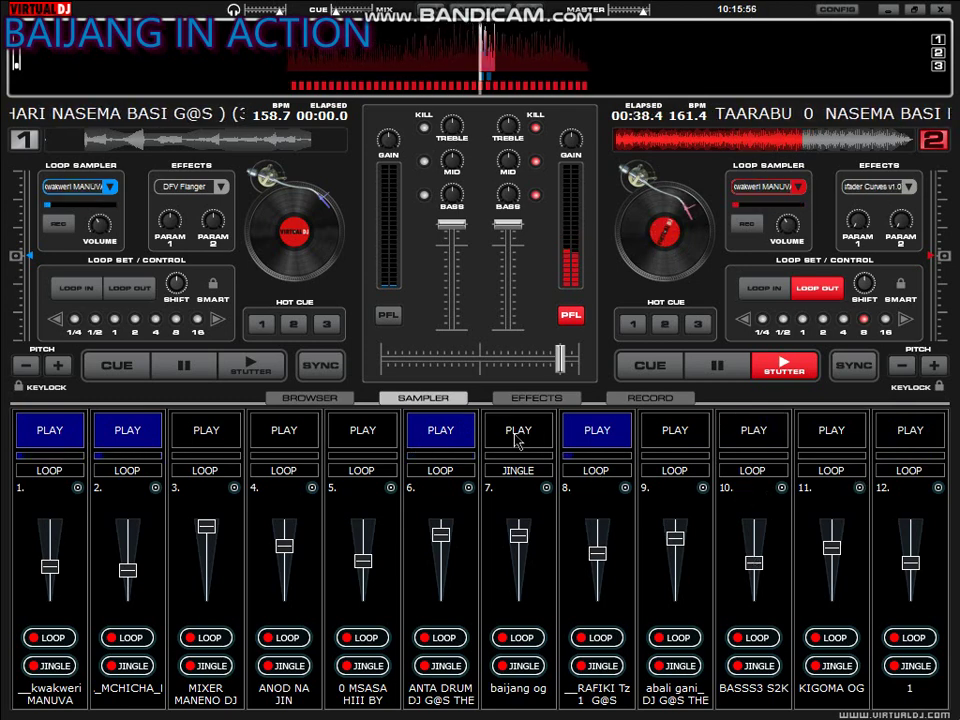
click(451, 441)
Step: Start samples 4 and 5 and raise the volume of sample 4 close to maximum
click(284, 432)
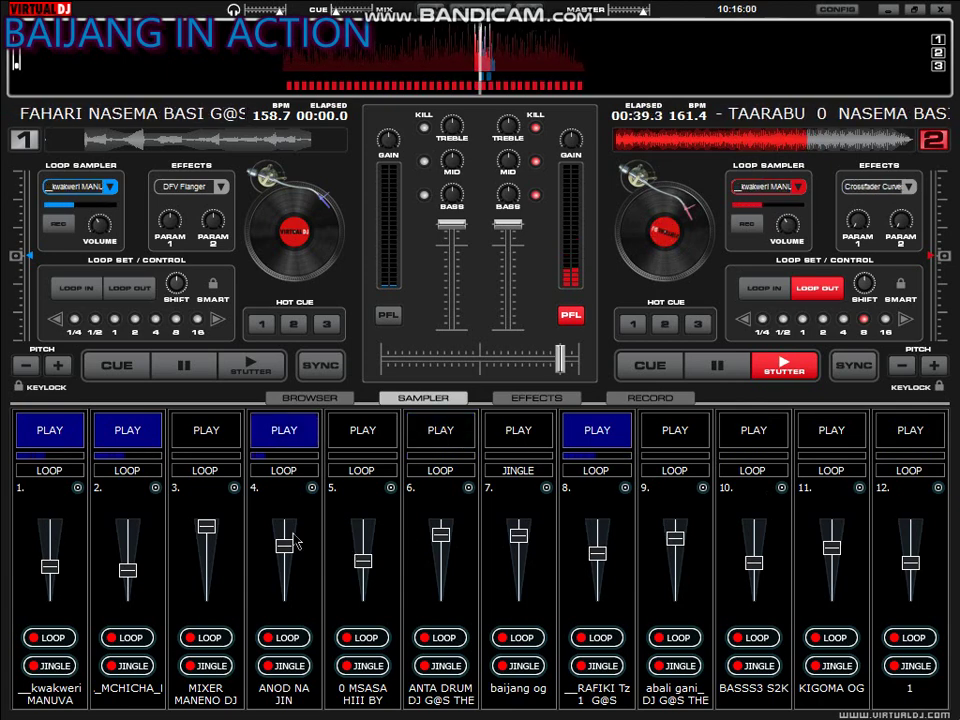
drag(295, 533, 292, 529)
click(386, 433)
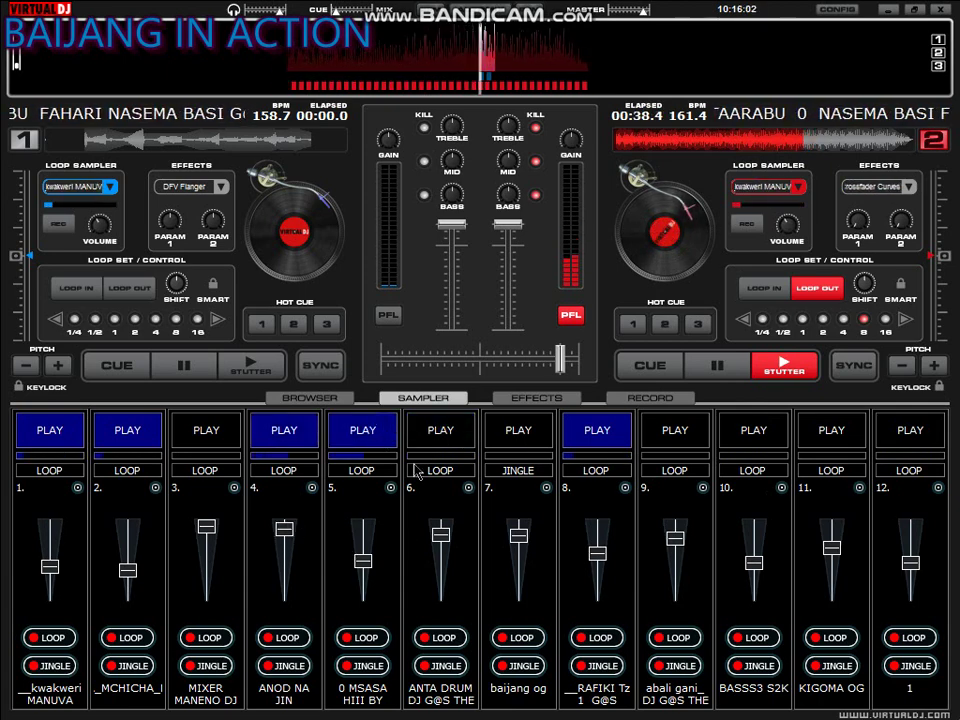
Step: Load the PIGA BABA MANYOTA sample into sampler slot 3
click(234, 487)
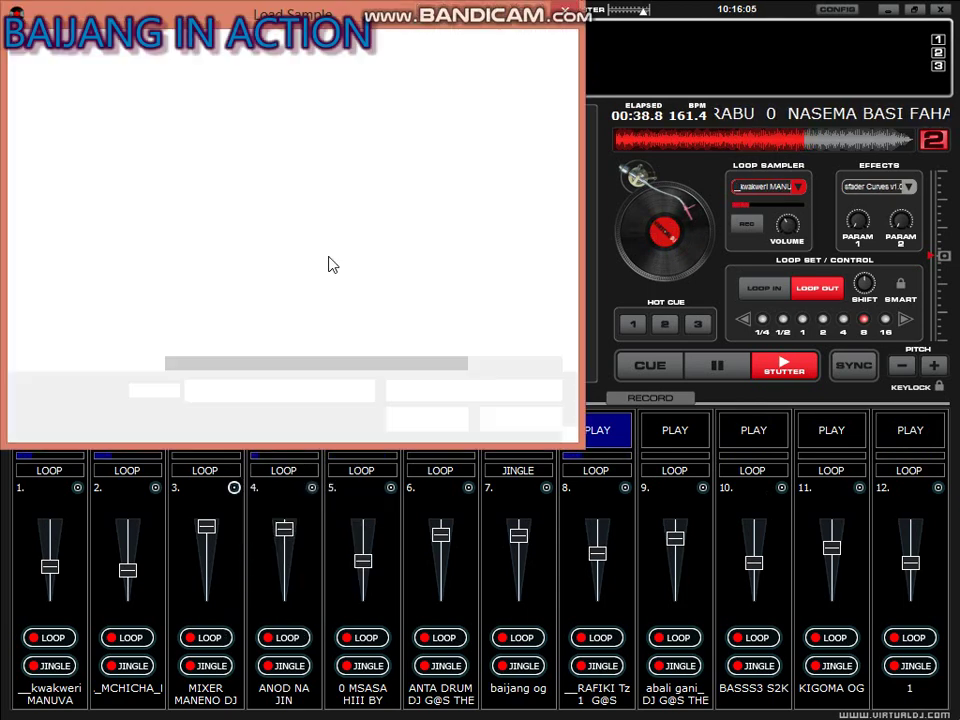
click(328, 255)
scroll(330, 262, down, 5)
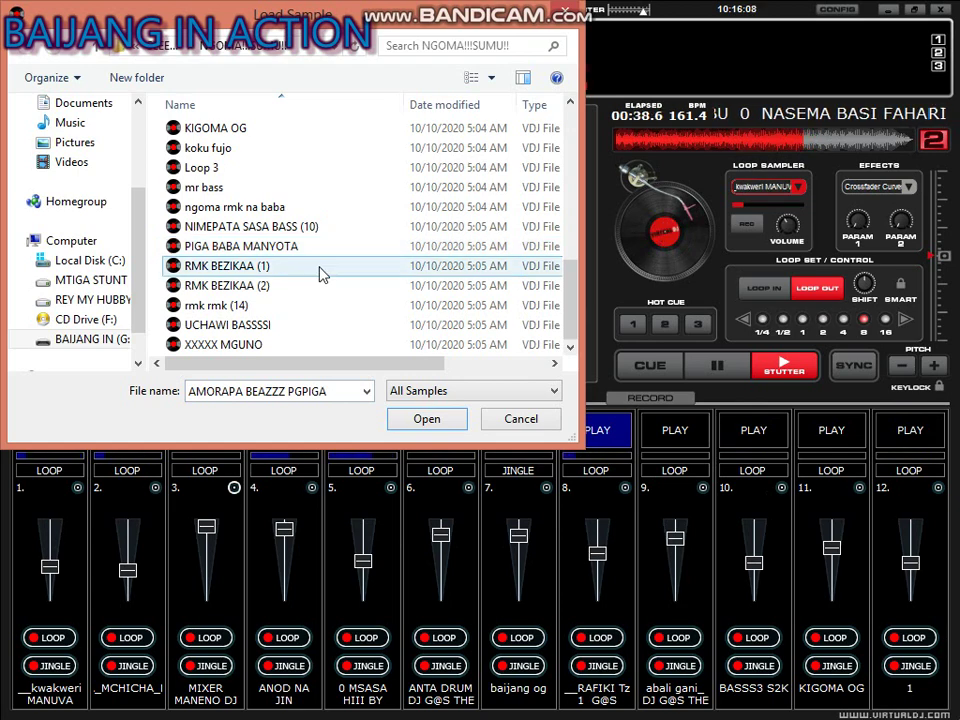
click(313, 247)
key(Return)
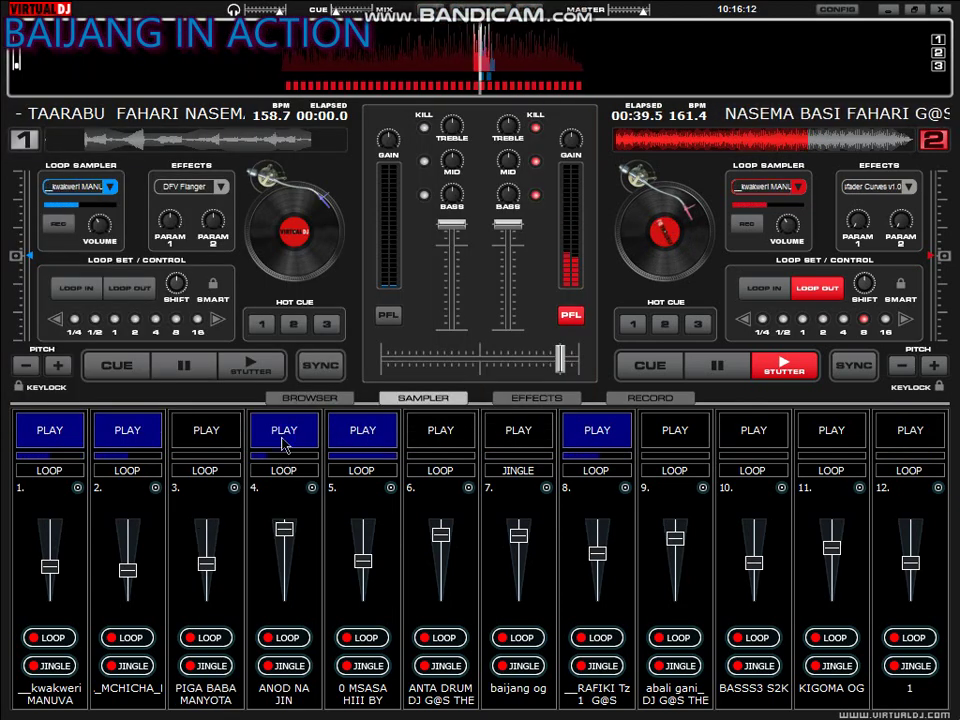
Step: Stop sample 4, play sample 3 with its volume raised close to maximum, and replace it with sample 6
click(285, 442)
click(206, 436)
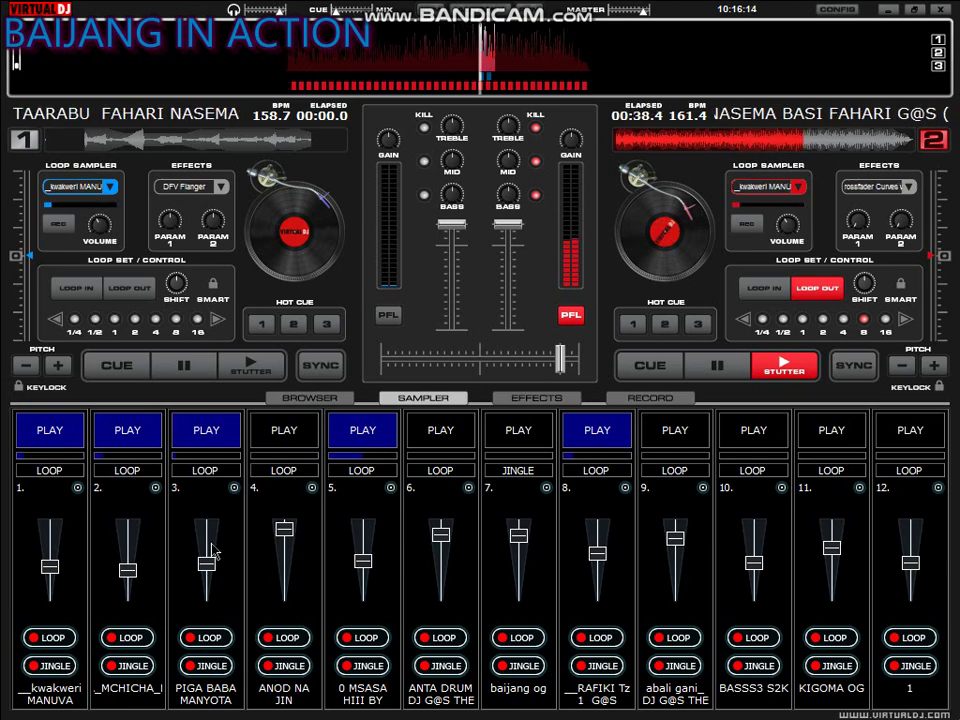
drag(208, 558, 207, 530)
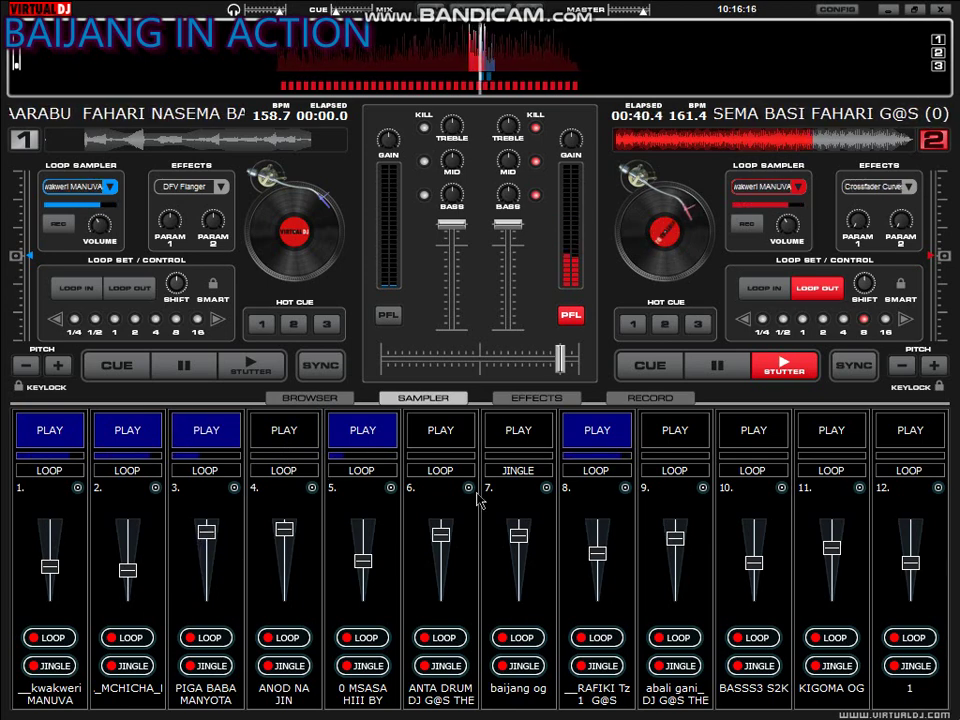
click(441, 430)
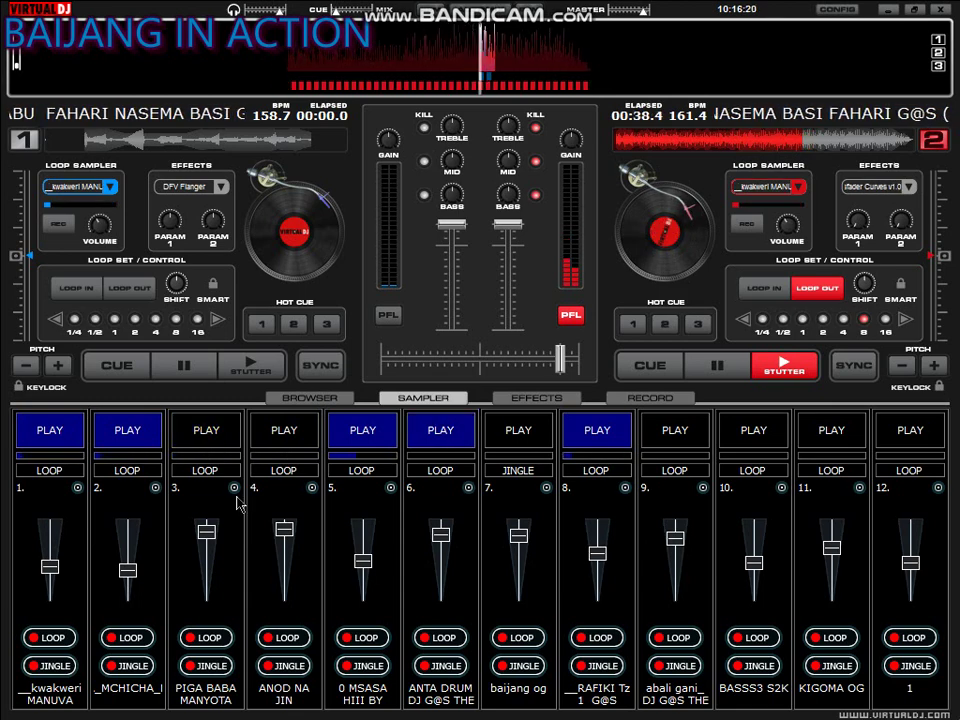
Step: Load the koku fujo sample into slot 3, start it, and stop sample 6
click(234, 487)
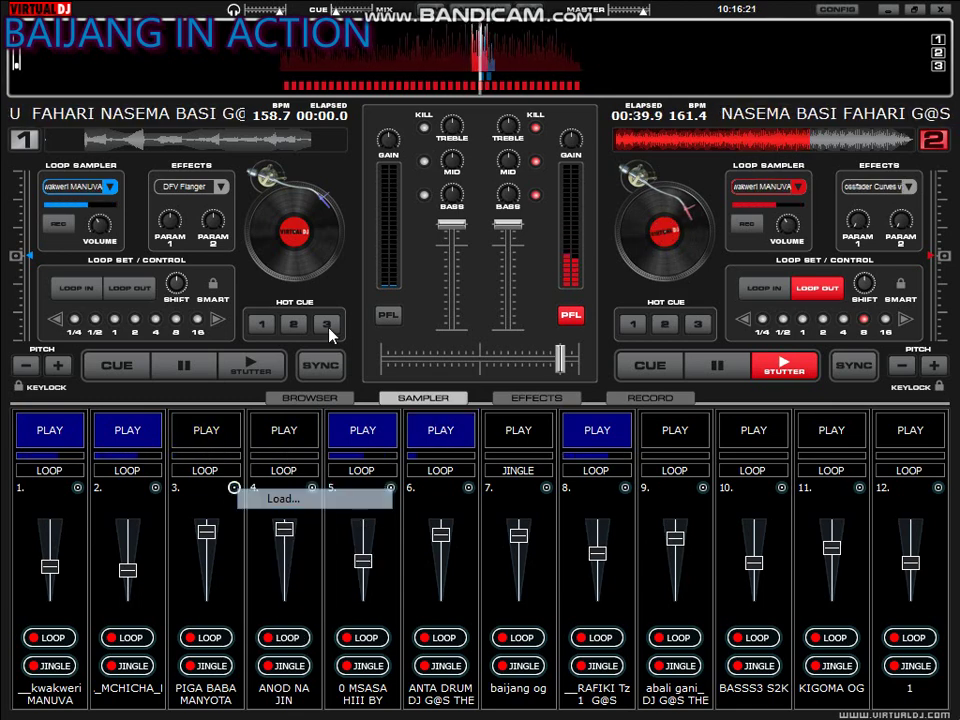
click(330, 334)
scroll(331, 335, down, 5)
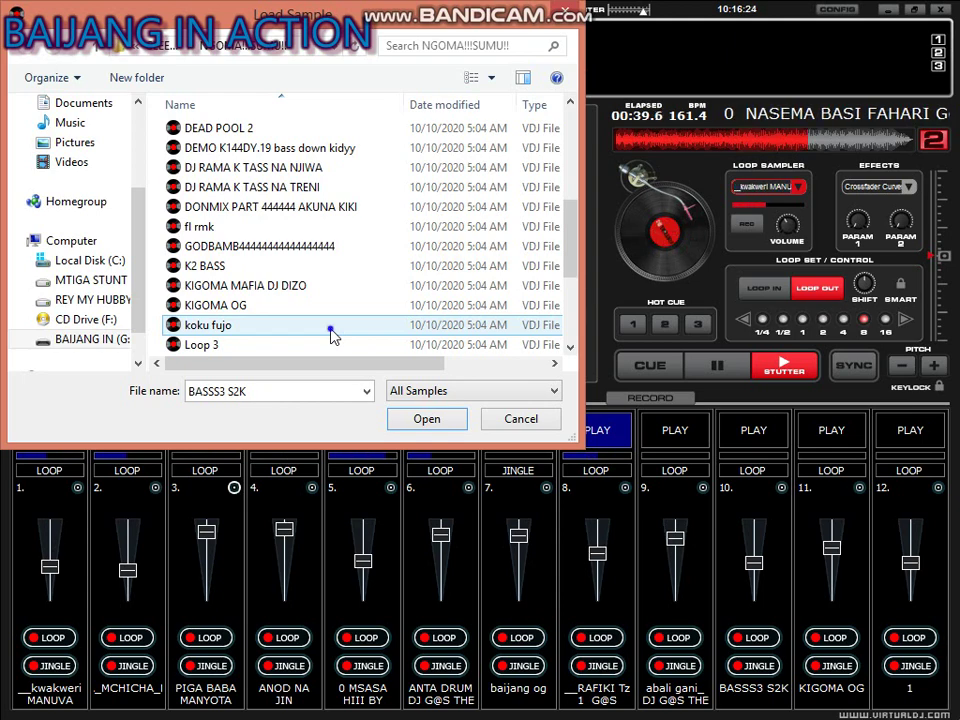
click(331, 325)
click(427, 418)
click(437, 430)
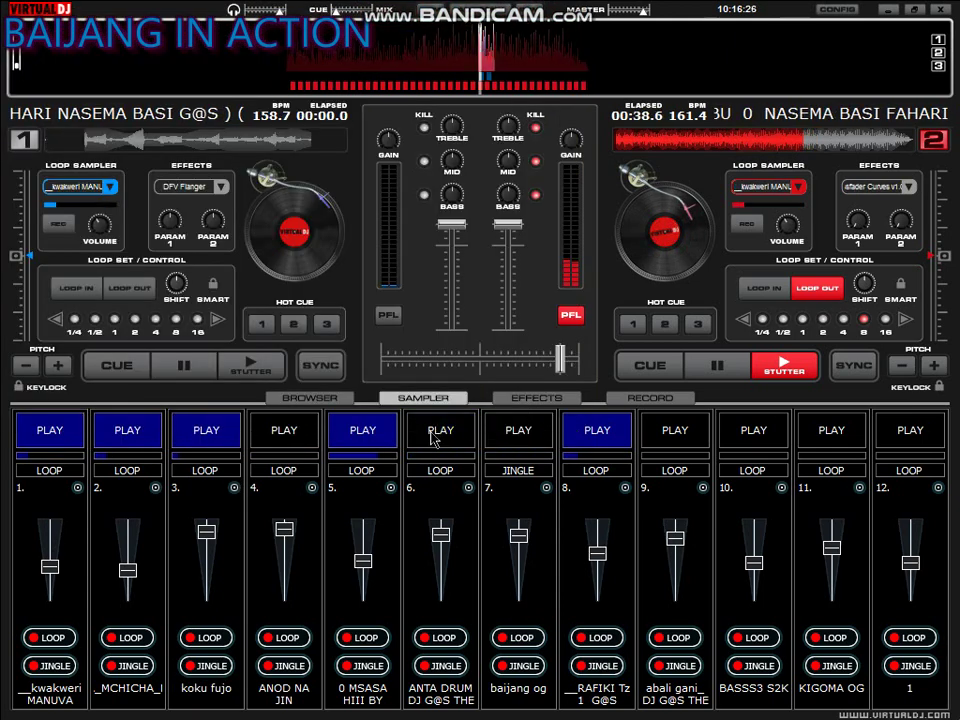
Step: Start sample 9, stop samples 8 and 3, and bring in the KIGOMA OG sample in slot 11
click(685, 446)
click(597, 446)
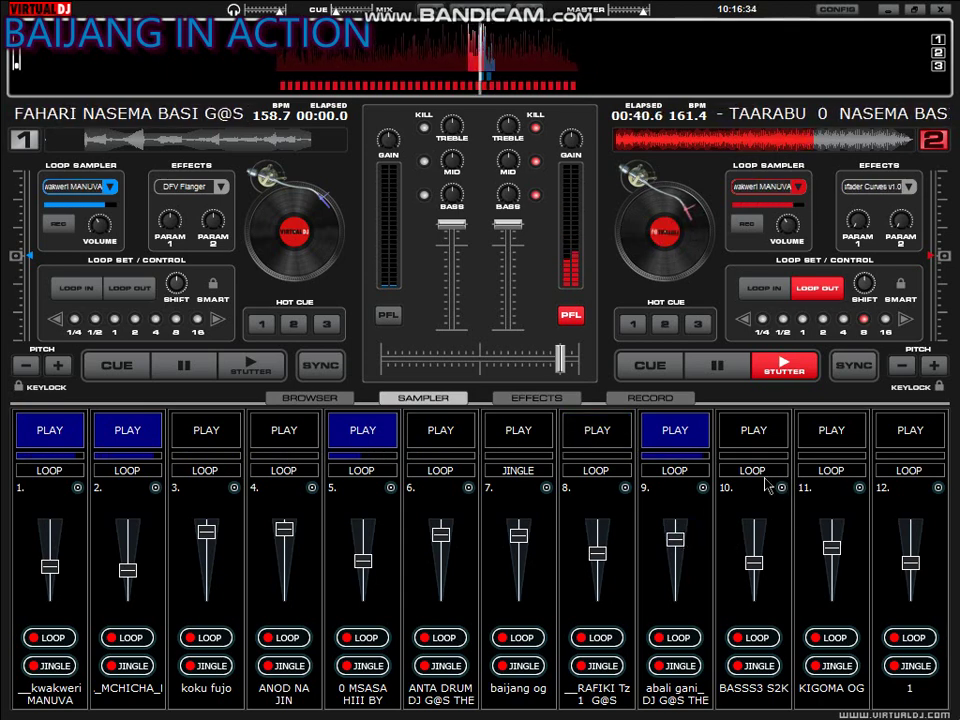
click(829, 433)
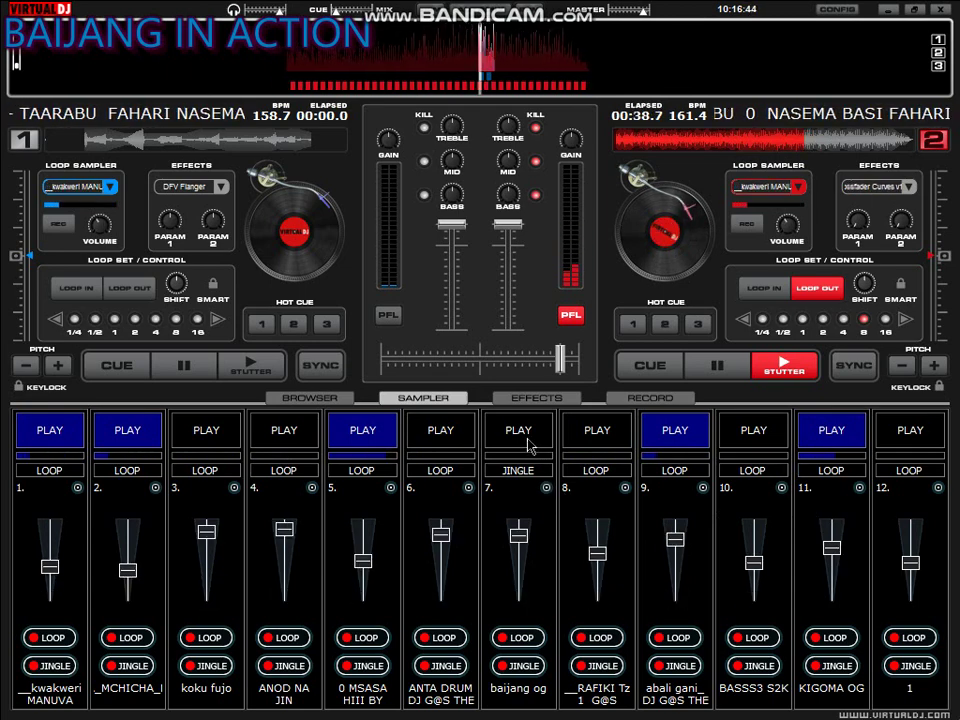
Step: Fire the baijang og jingle in slot 7 repeatedly while swapping sample 11 for sample 6
click(527, 439)
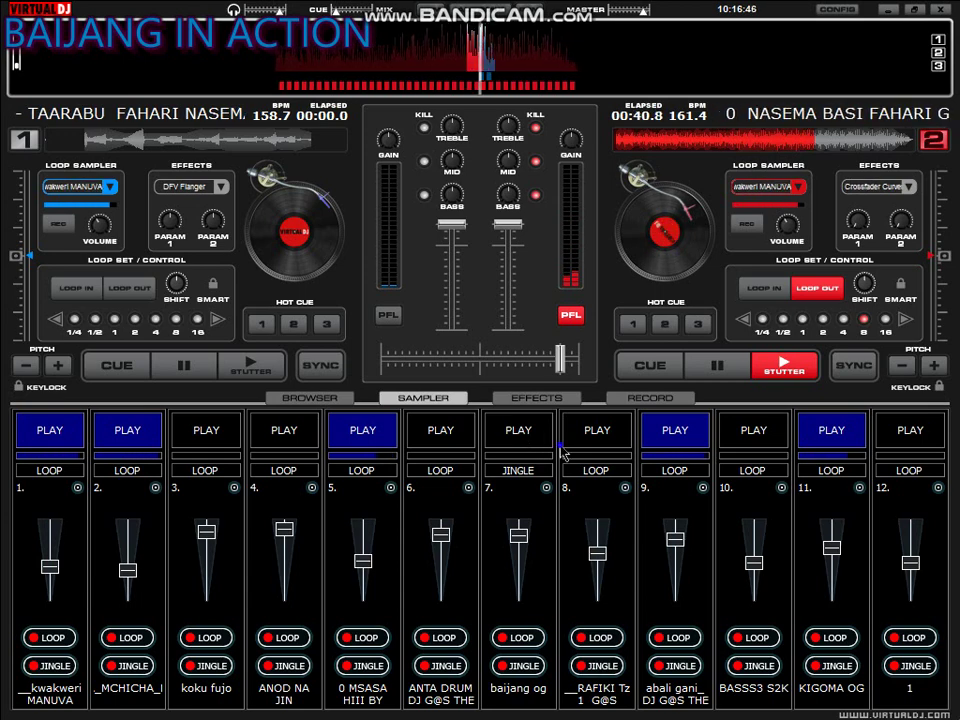
click(810, 440)
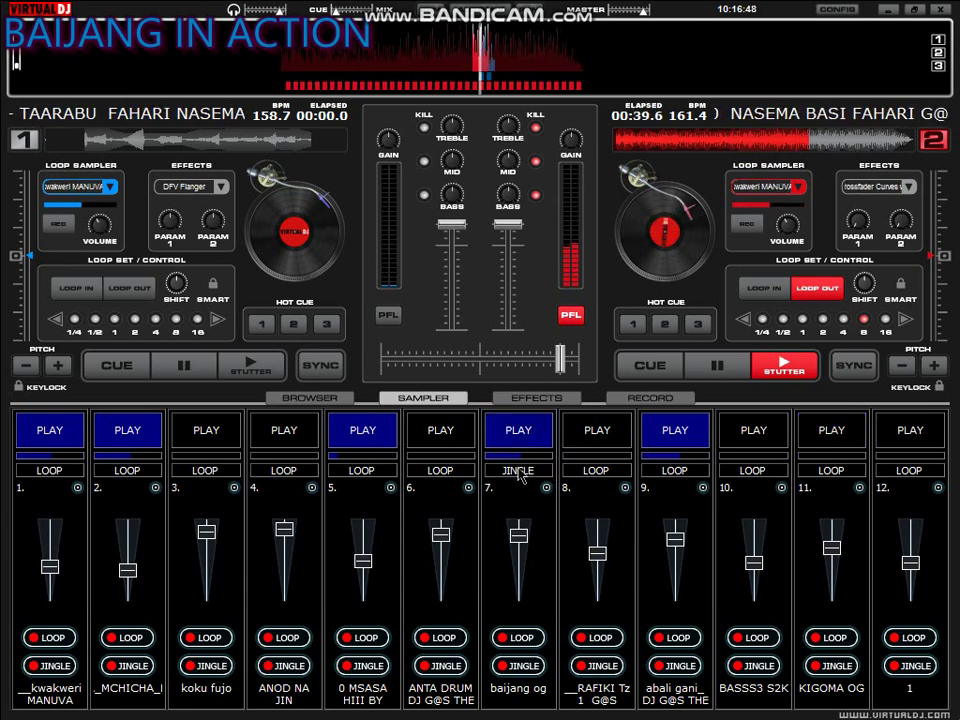
click(445, 430)
click(520, 438)
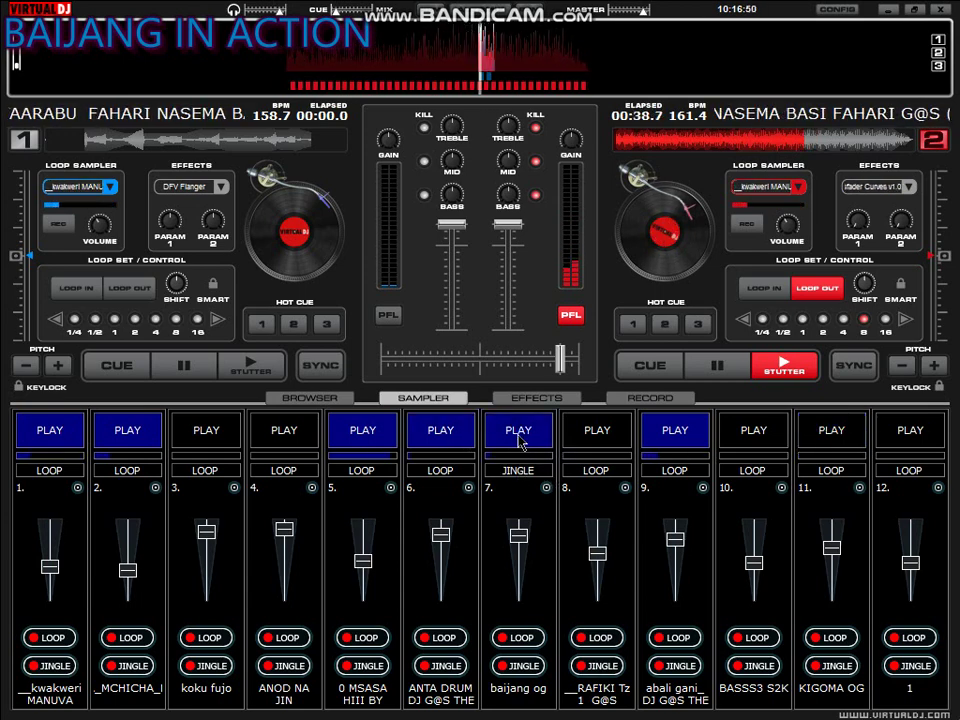
Step: Stop samples 5 and 1, start sample 12, and stop sample 9
click(368, 430)
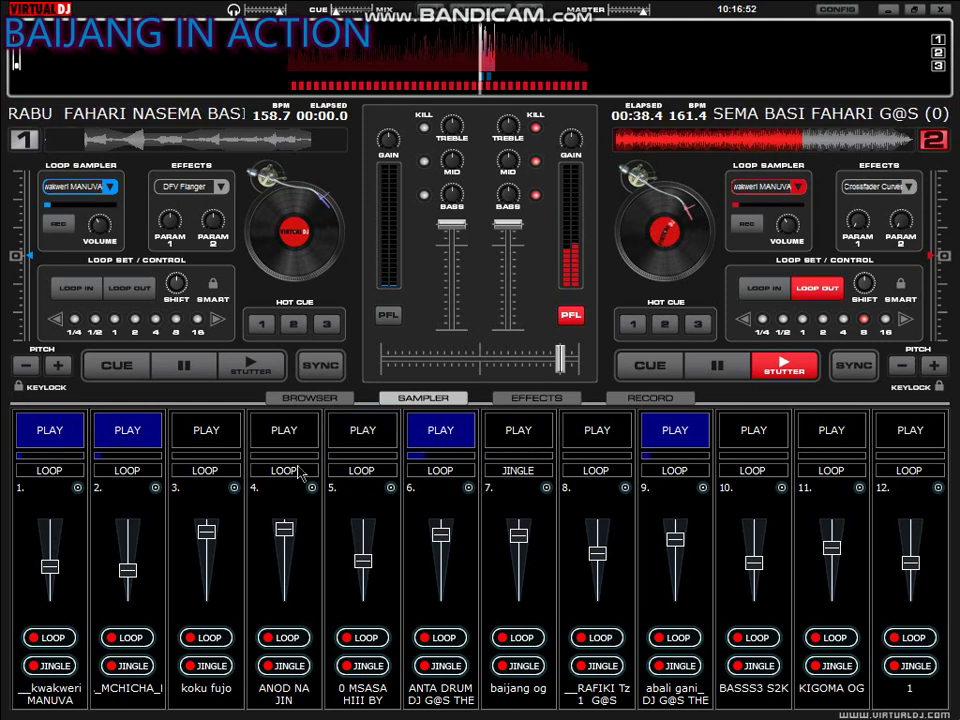
click(60, 431)
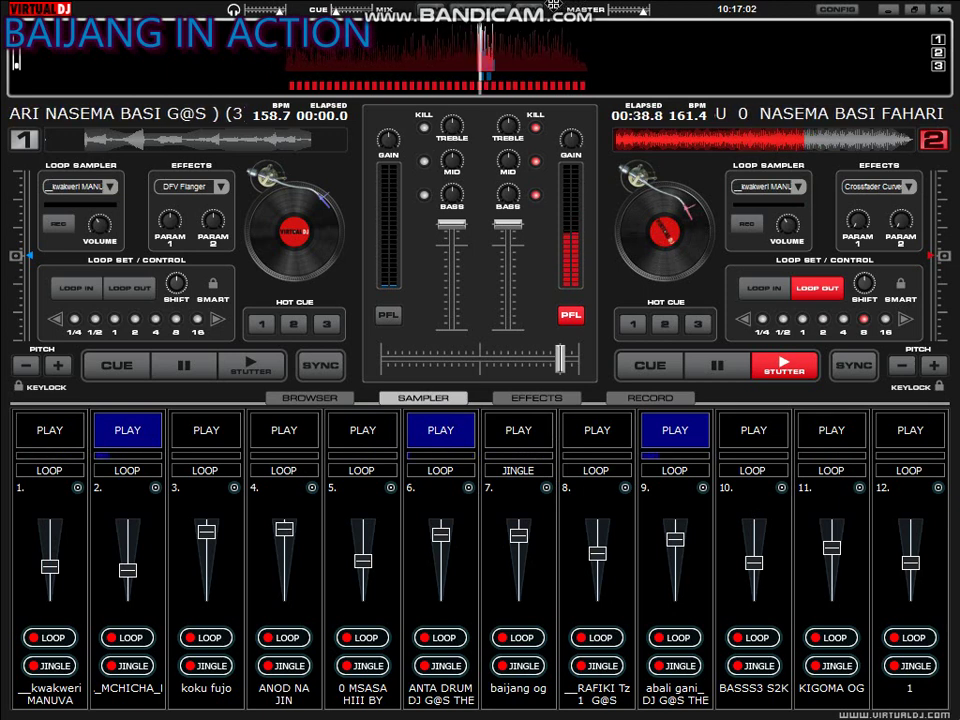
click(908, 429)
click(689, 433)
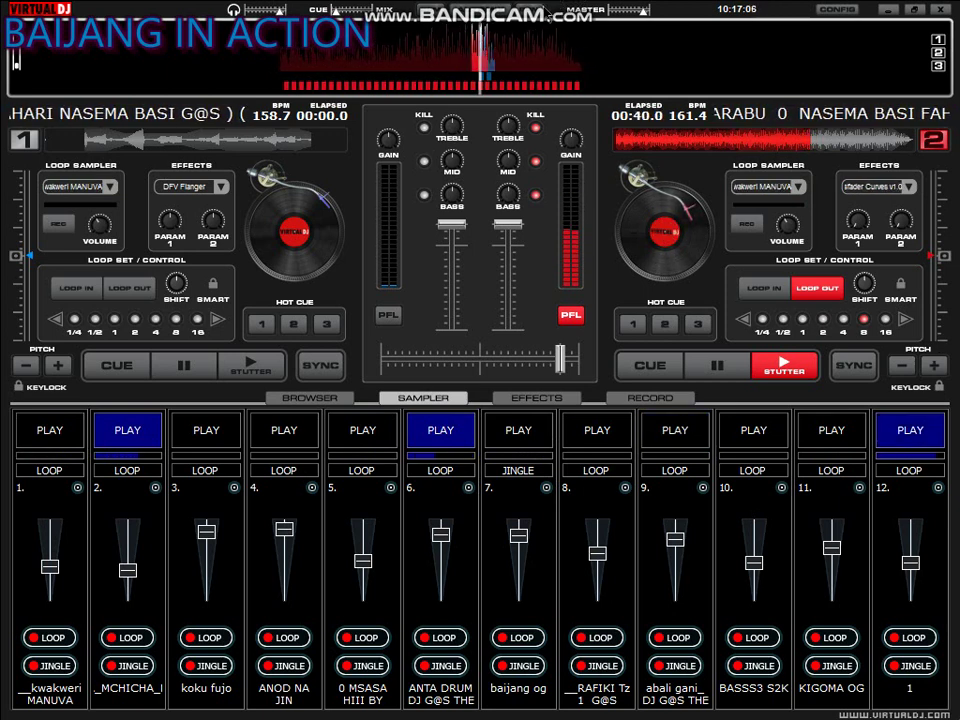
mouse_move(543, 5)
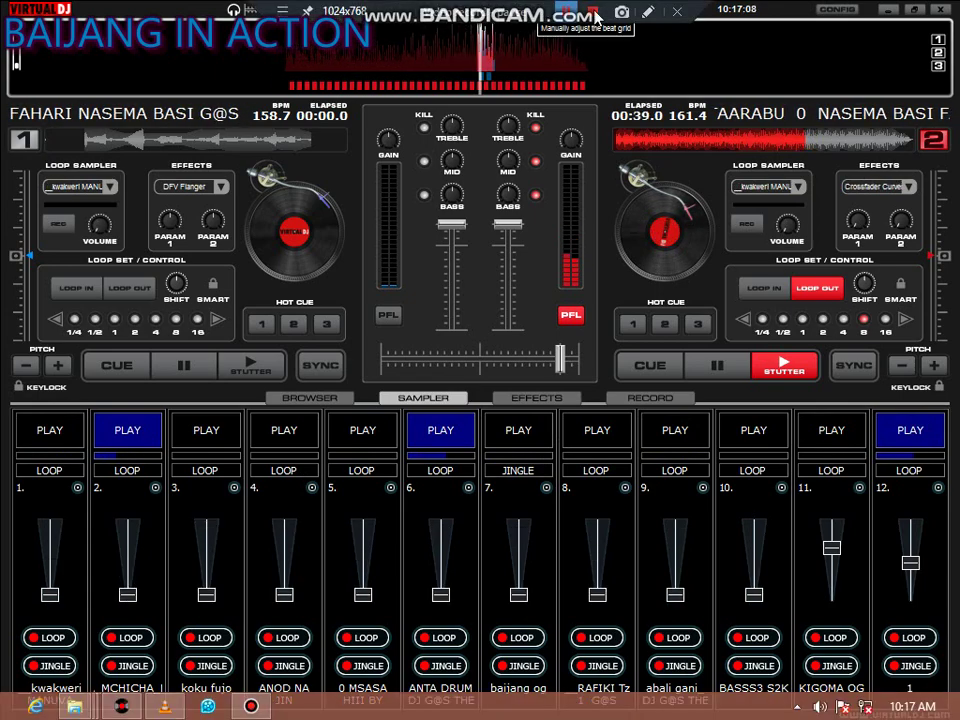